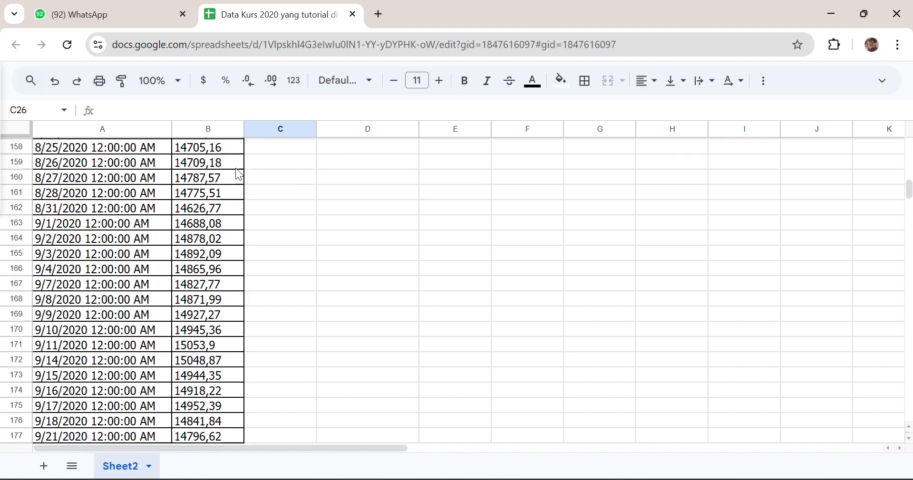
scroll(239, 174, "up", 14)
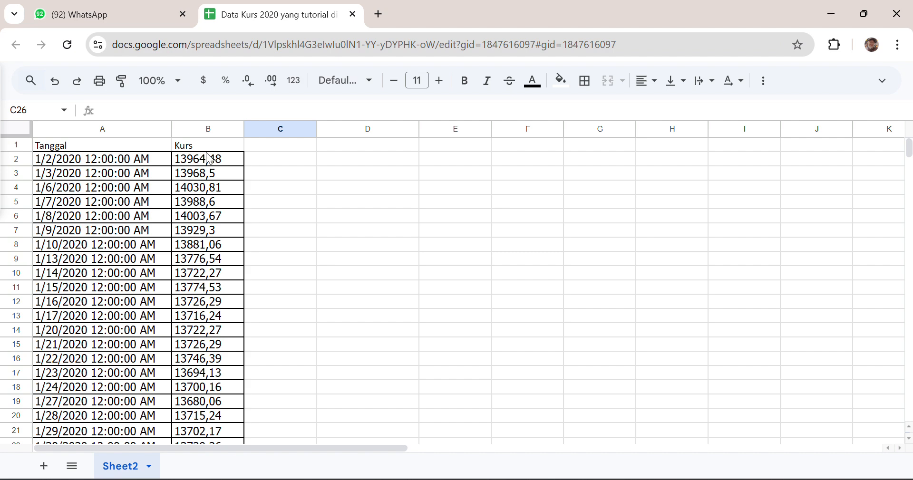
left_click(212, 146)
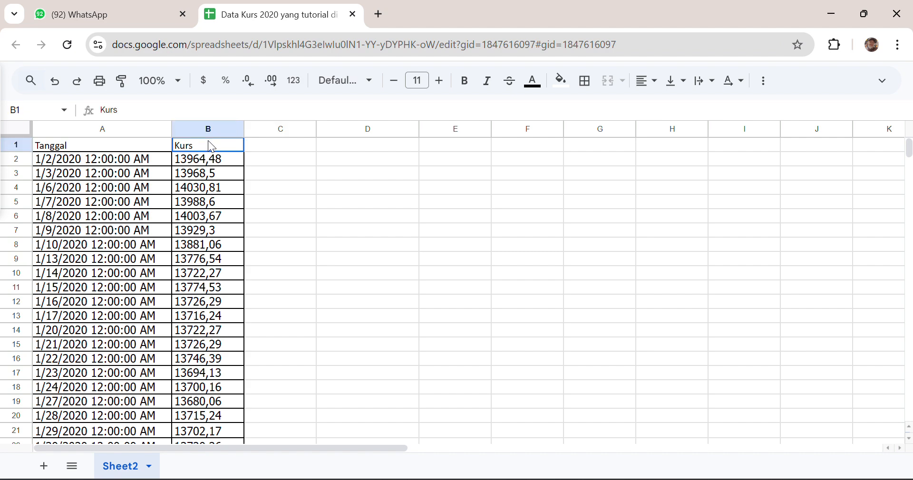
left_click_drag(217, 195, 187, 412)
left_click(186, 409)
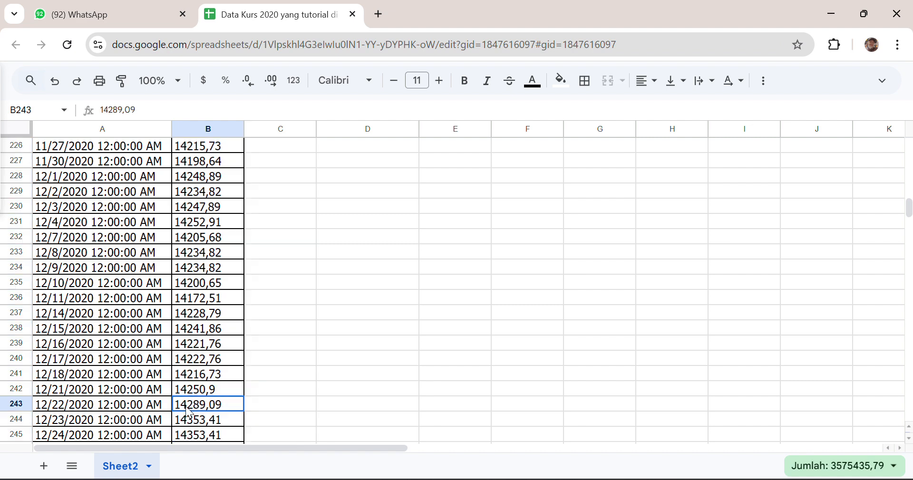
scroll(189, 413, "down", 3)
left_click(193, 380)
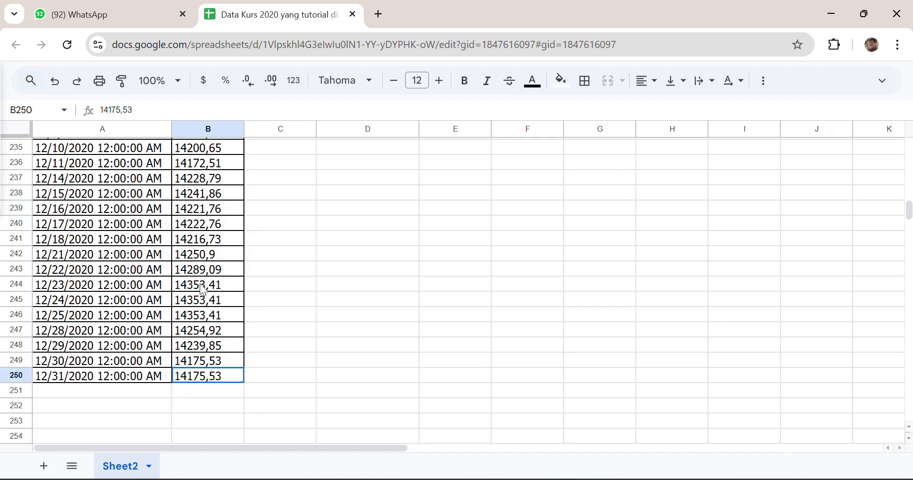
left_click(198, 211, "shift")
left_click_drag(198, 170, 196, 10)
mouse_move(194, 152)
left_mouse_down()
mouse_move(196, 198)
mouse_move(192, 142)
left_mouse_up()
Step: Copy the full Kurs column including its header, cells B1:B250
left_click(195, 149)
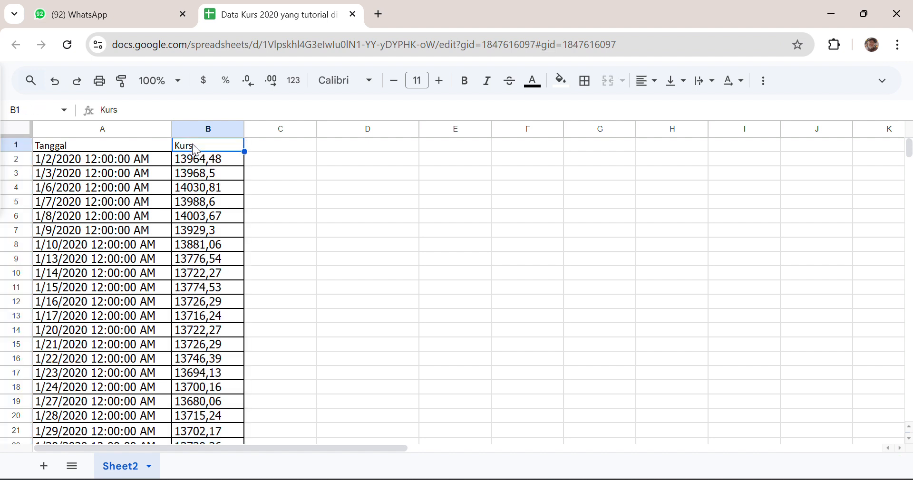
left_click_drag(205, 220, 207, 352)
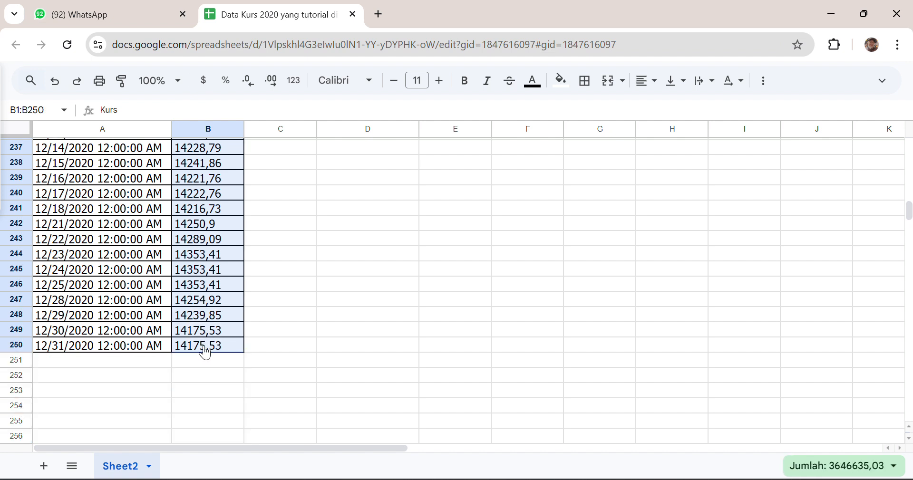
right_click(205, 351)
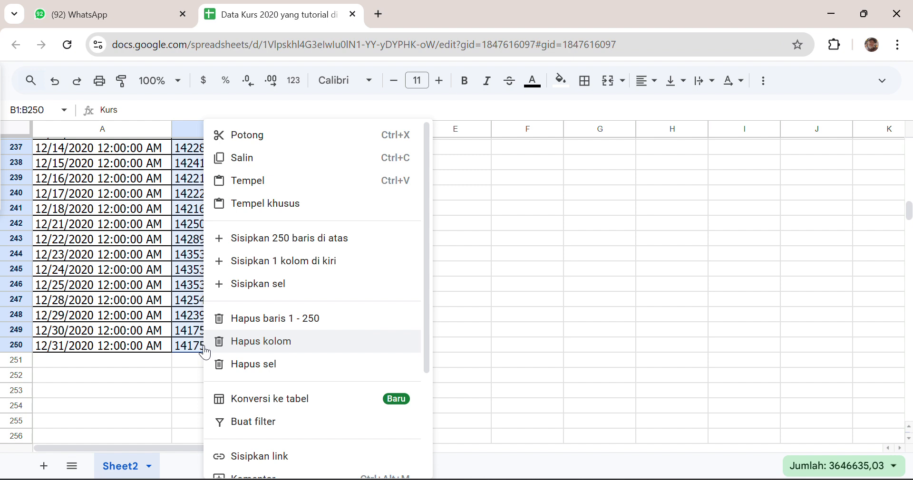
left_click(285, 158)
left_click(304, 147)
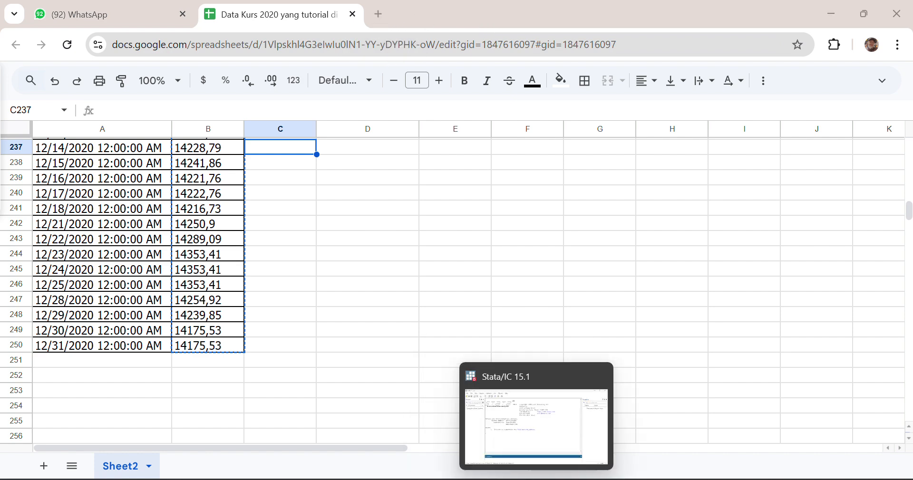
Step: Switch to Stata and paste the copied column into the Data Editor, treating the first row as variable names
left_click(495, 413)
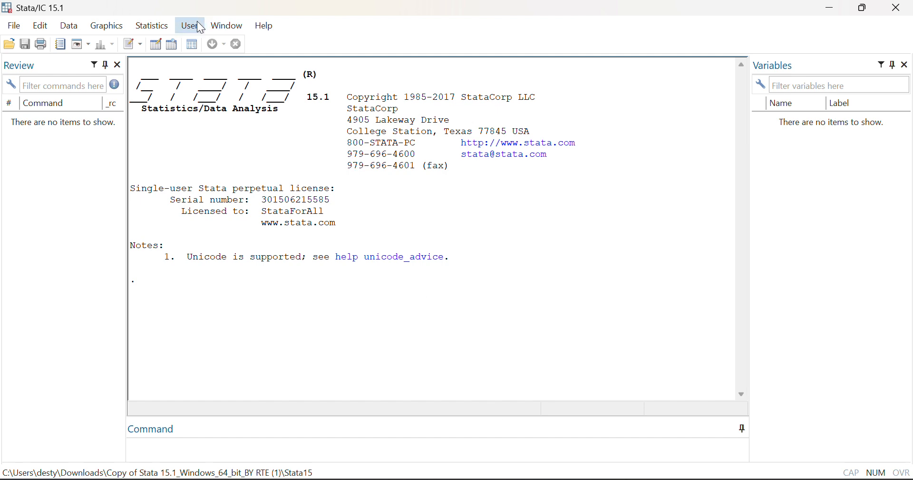
left_click(156, 45)
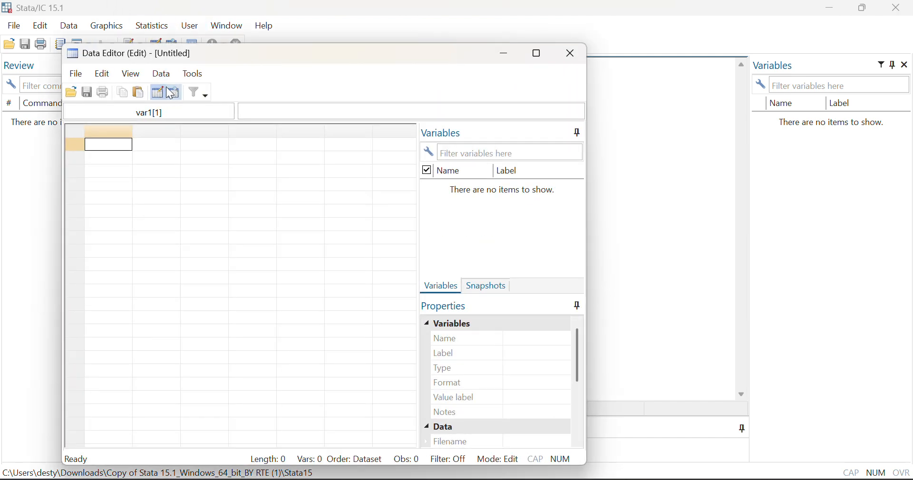
right_click(113, 144)
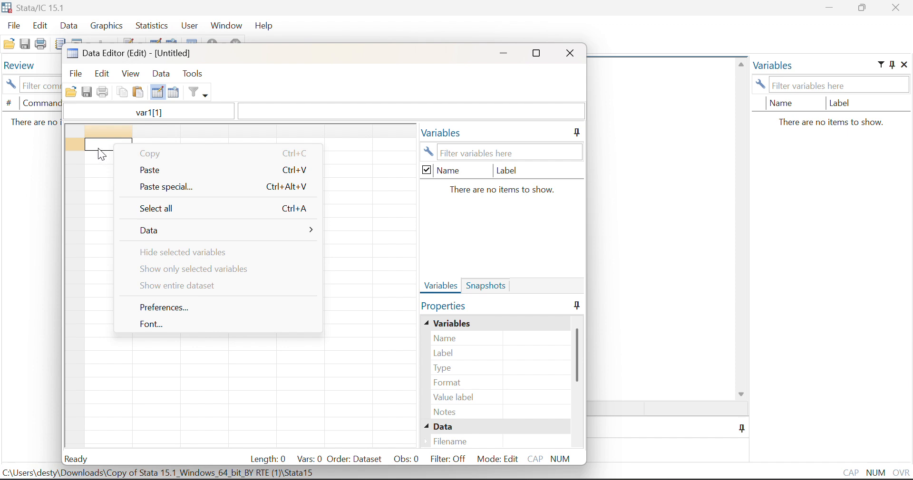
left_click(166, 169)
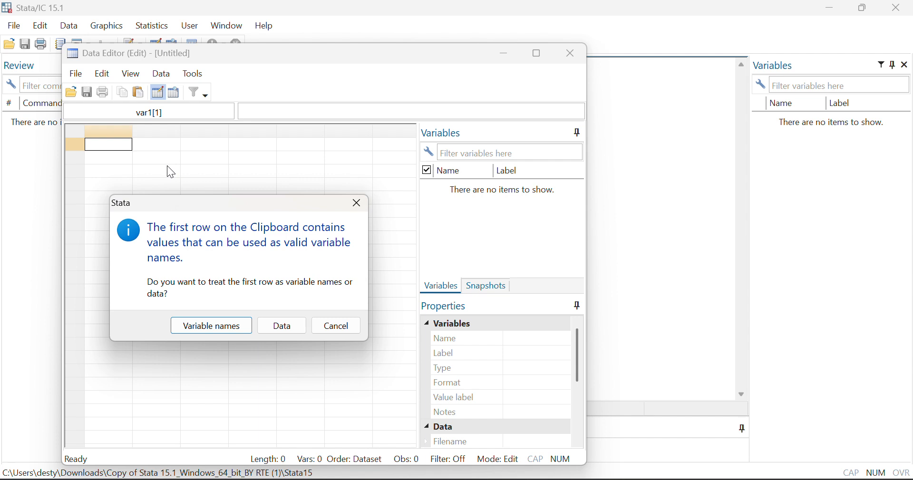
left_click(222, 328)
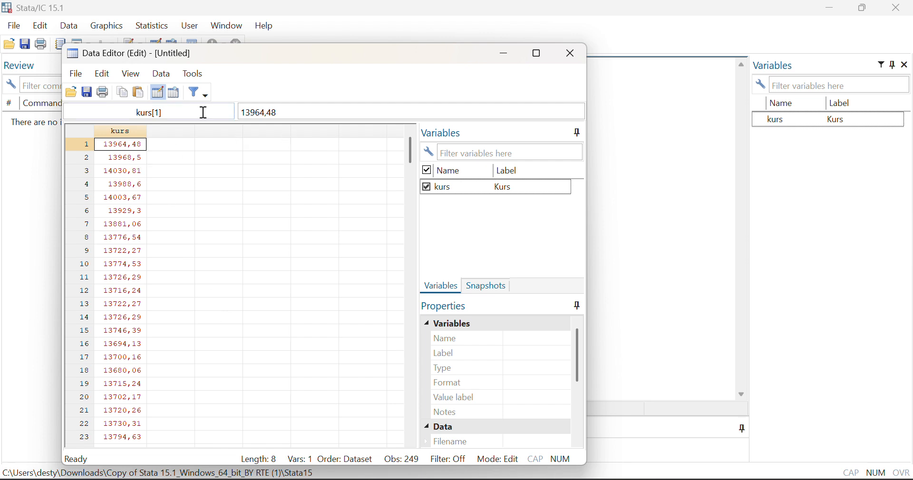
Step: Inspect the pasted kurs values and their decimal separators in the Data Editor, and return to the main Stata window
left_click(132, 134)
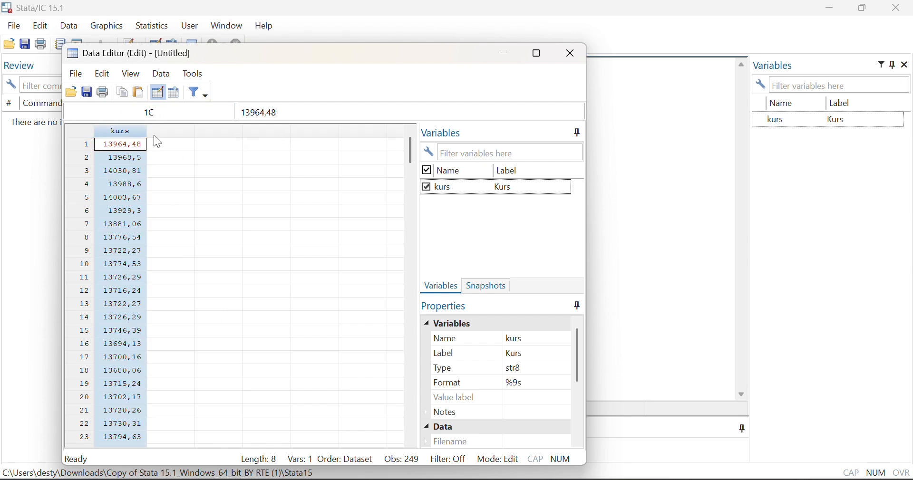
left_click(212, 153)
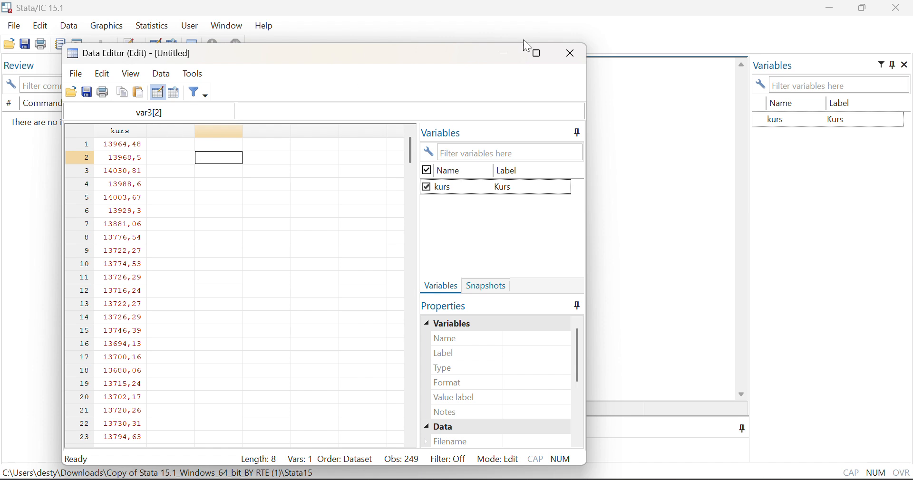
left_click(378, 24)
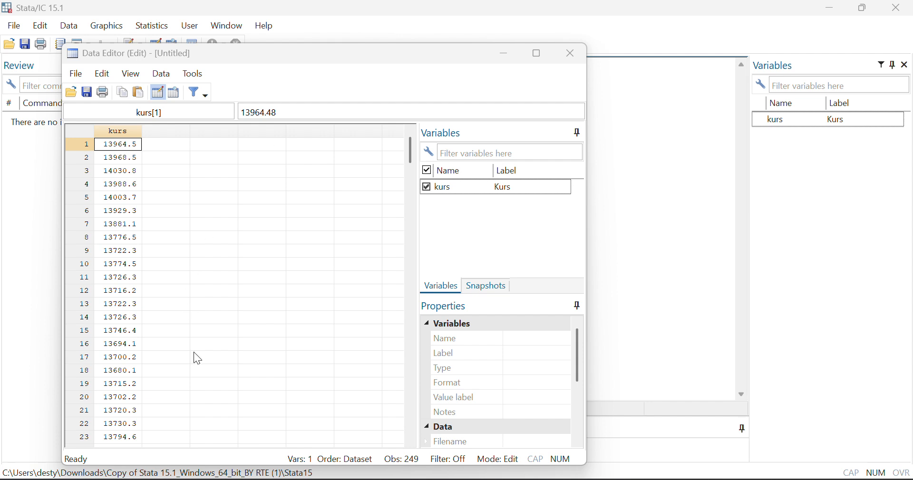
scroll(197, 360, "down", 1)
scroll(195, 354, "down", 3)
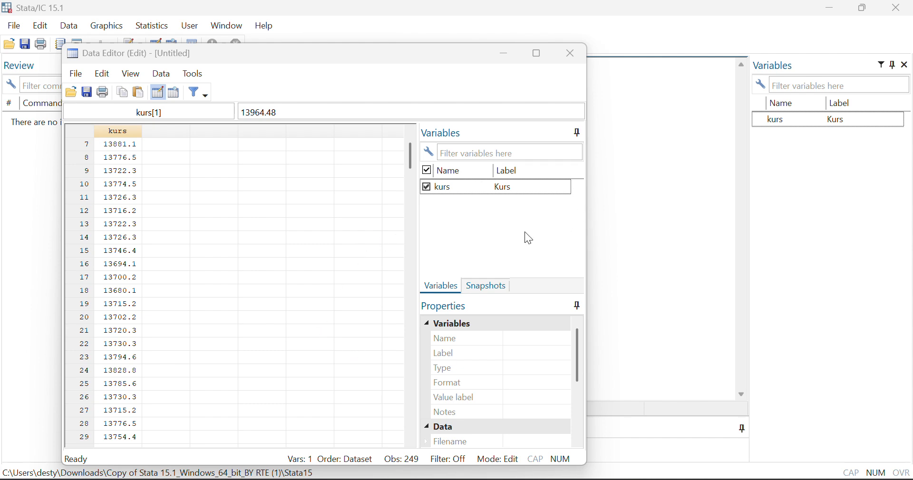
left_click(661, 182)
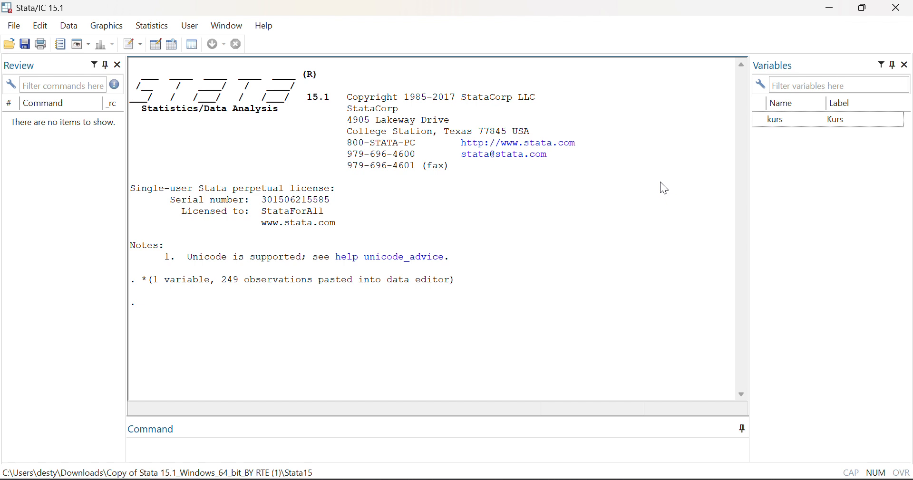
Step: Generate an observation index variable by running gen t=_n
left_click(319, 450)
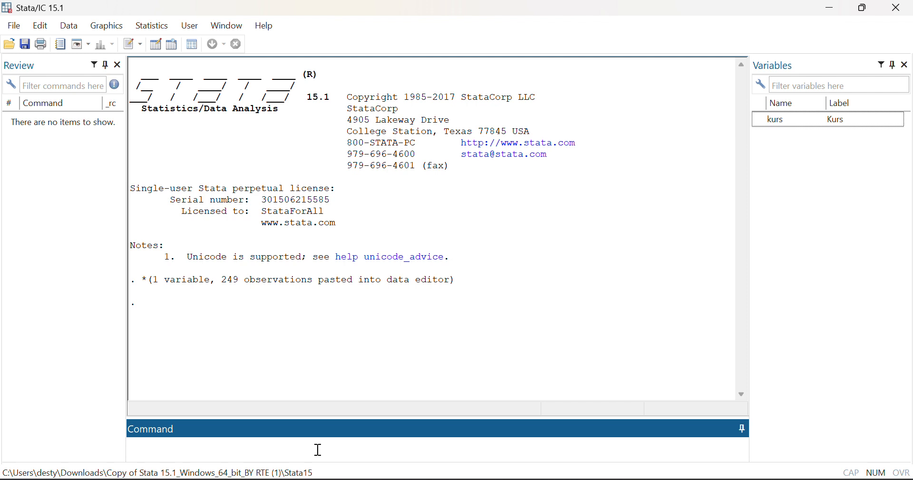
type("gen t+-")
key("BackSpace")
key("BackSpace")
type("=")
type("_n")
key("Return")
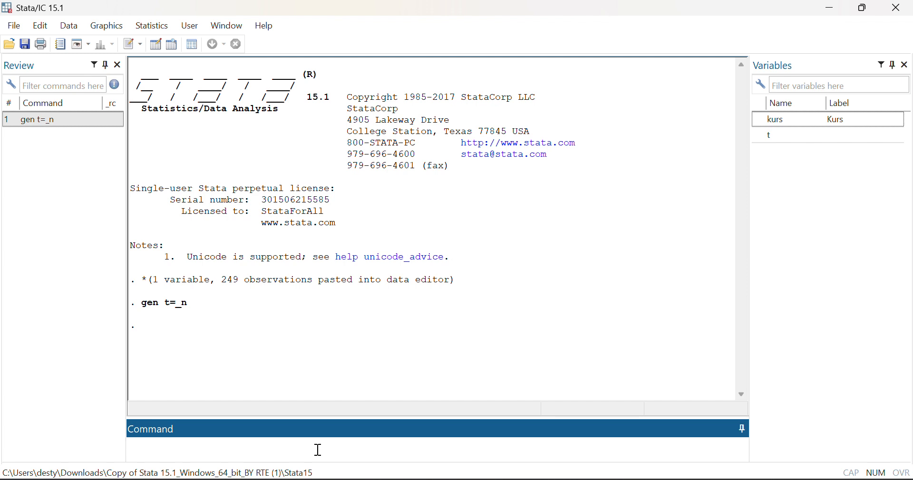
Step: Try to generate a date variable by running gen newt = tb(1jan2020)+ t-1
type("gen newt = tb(1 jan")
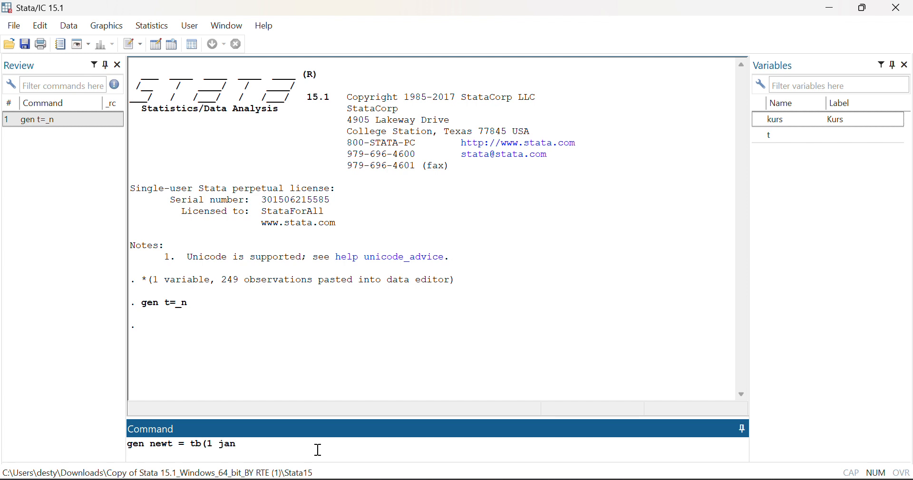
key("BackSpace")
key("BackSpace")
key("BackSpace")
type("jan2020")
key("Caps_Lock")
type(")+ t-1")
key("Return")
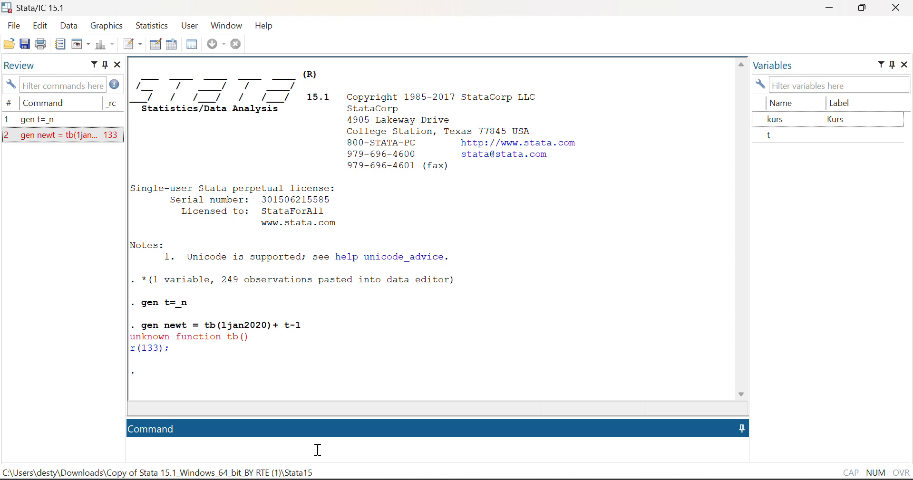
Step: Rerun the date variable command as gen newt = td(1jan2020)+ t-1 and check the newt column in the Data Editor
left_click(51, 137)
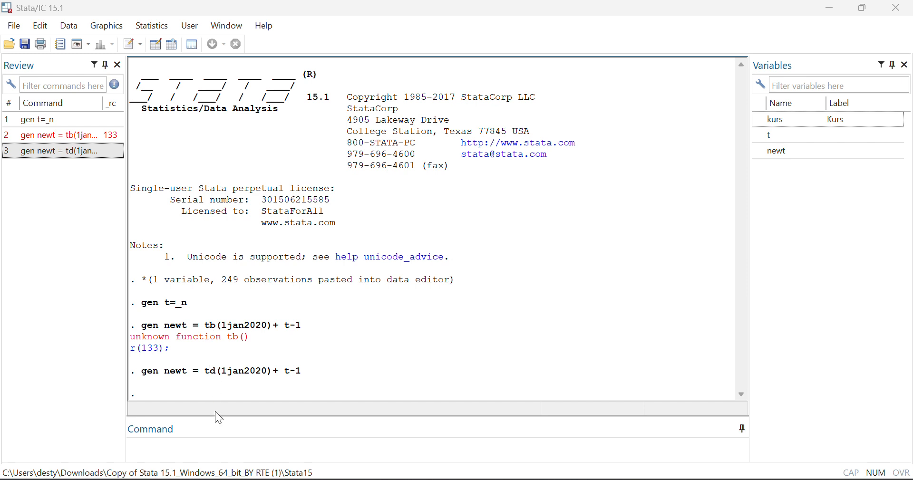
left_click(208, 442)
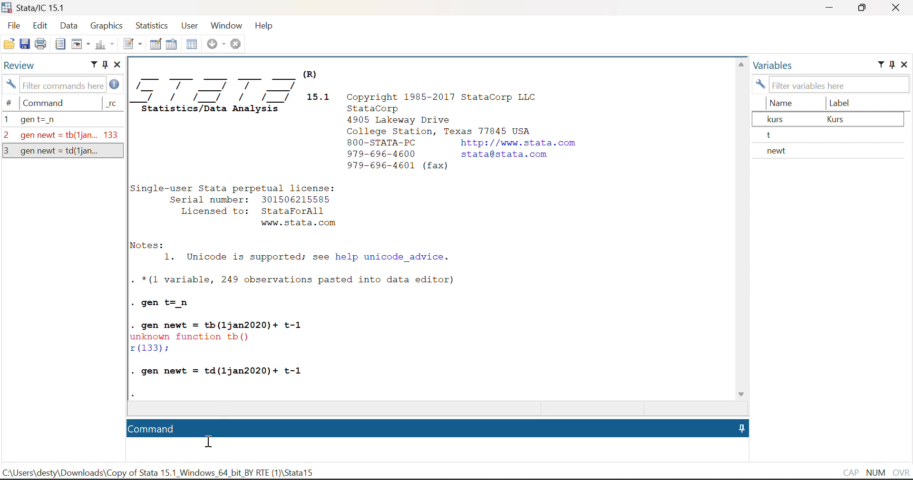
mouse_move(599, 478)
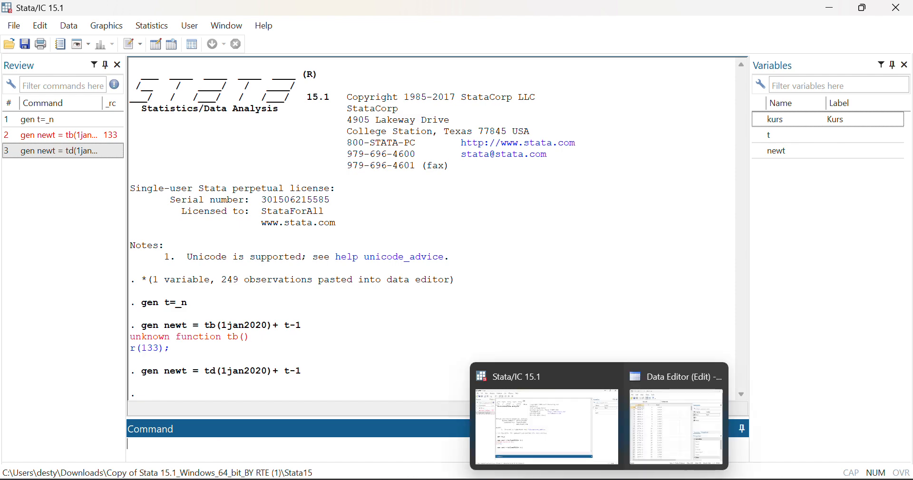
mouse_move(659, 405)
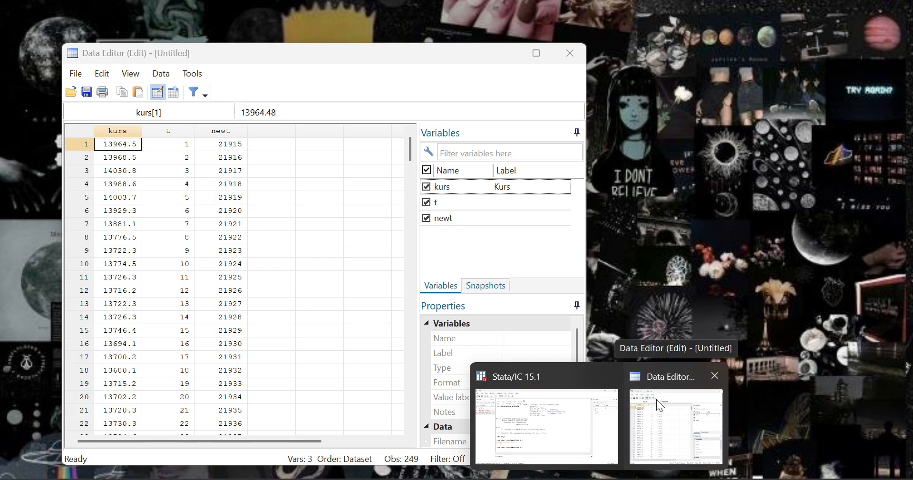
left_click(659, 405)
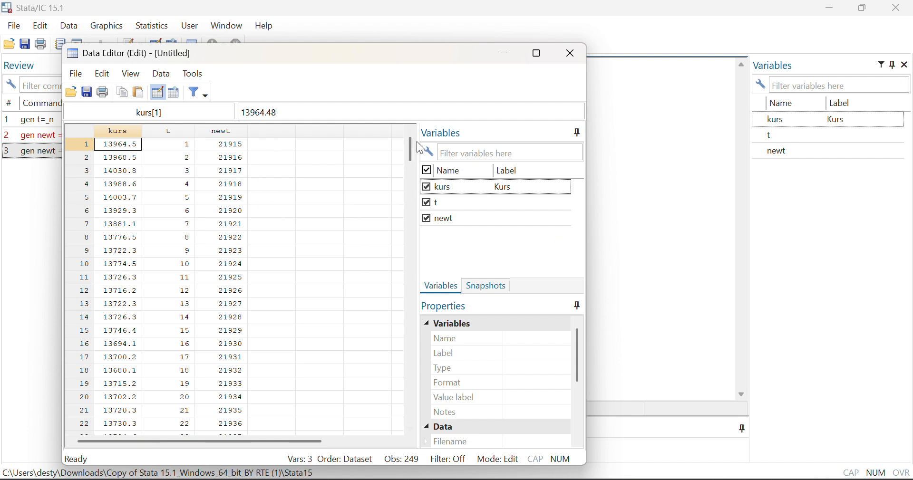
left_click_drag(411, 147, 455, 79)
left_click(674, 179)
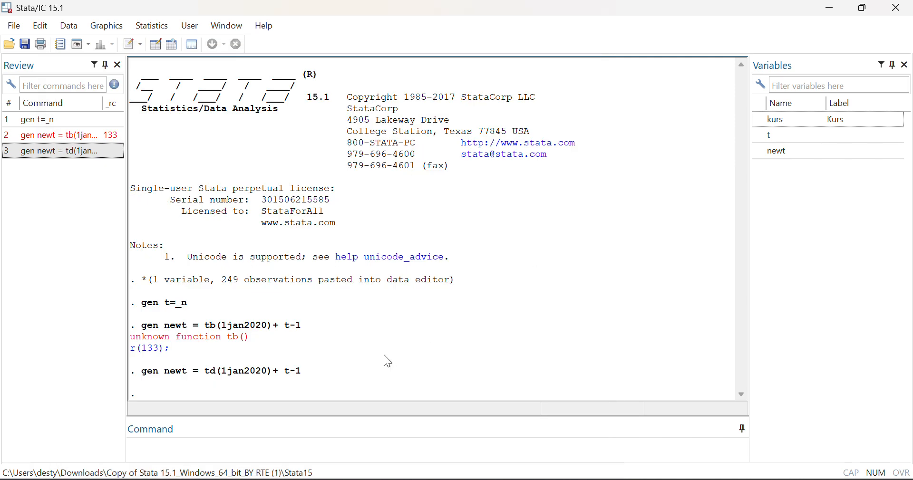
Step: Run format %td newt to display newt as daily dates, and review the dates in the Data Editor
left_click(270, 446)
type("format")
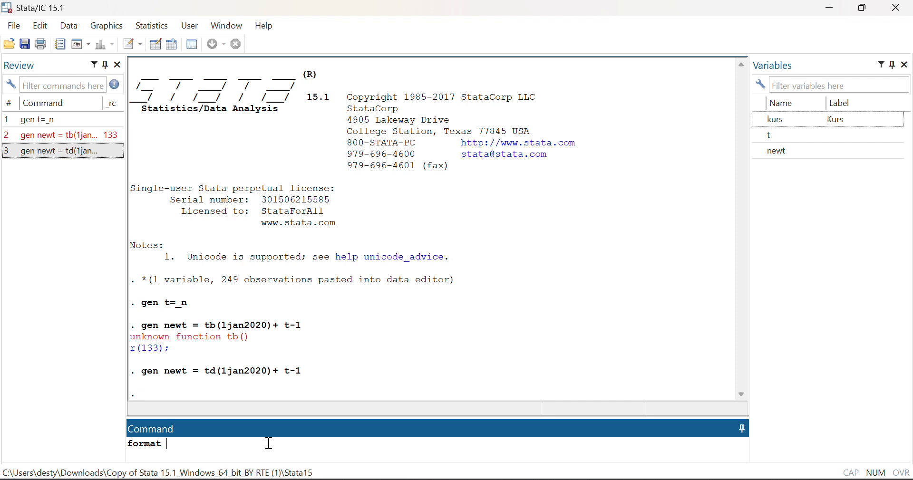
type("%td newt")
key("Return")
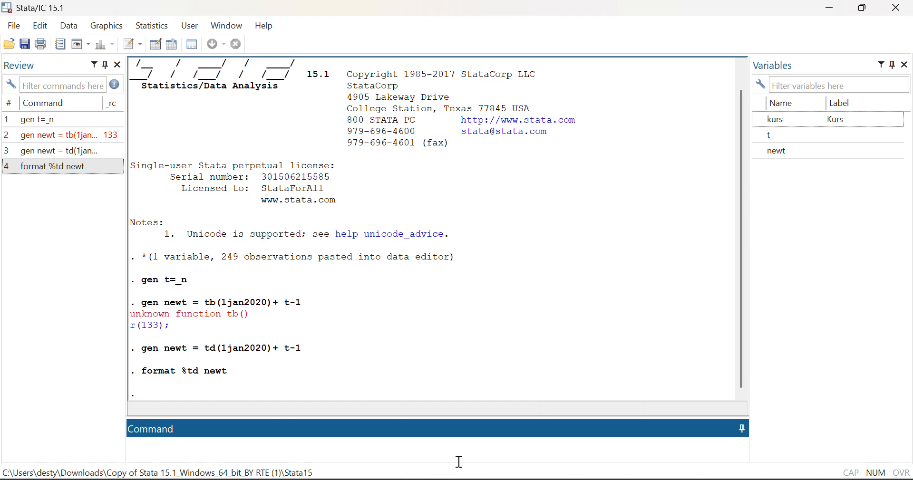
mouse_move(600, 479)
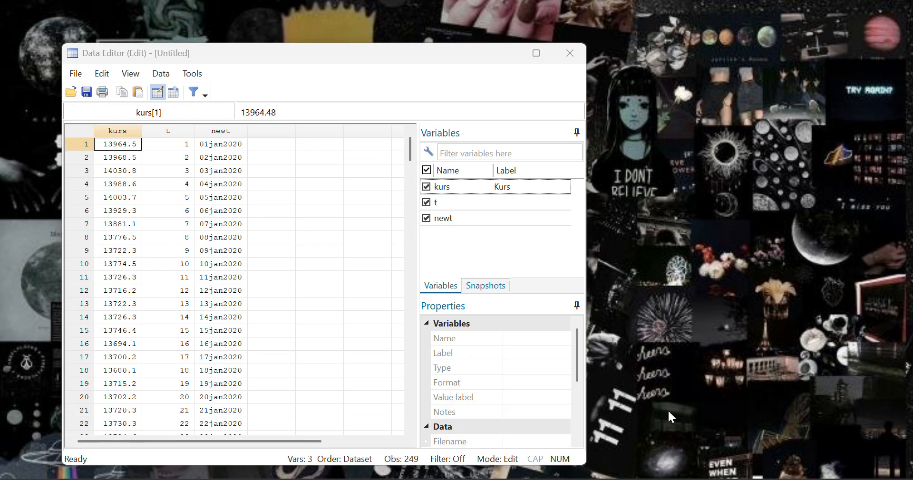
left_click(668, 409)
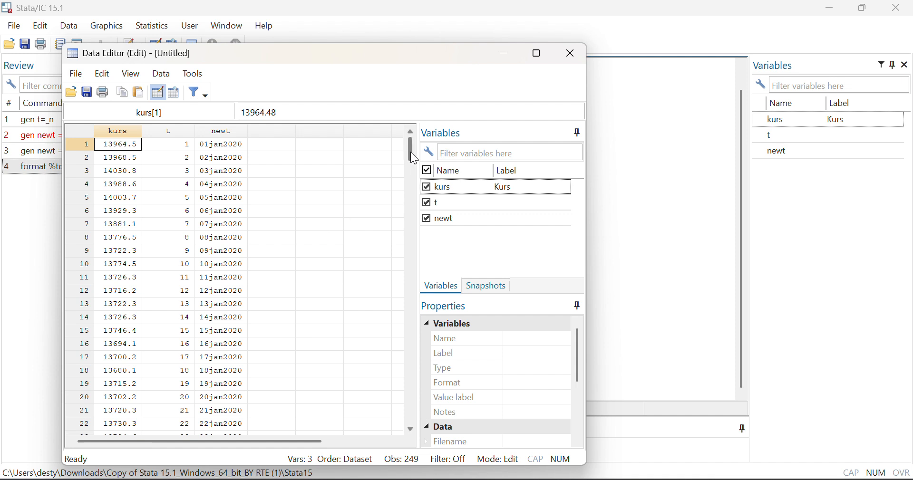
left_click_drag(411, 152, 478, 270)
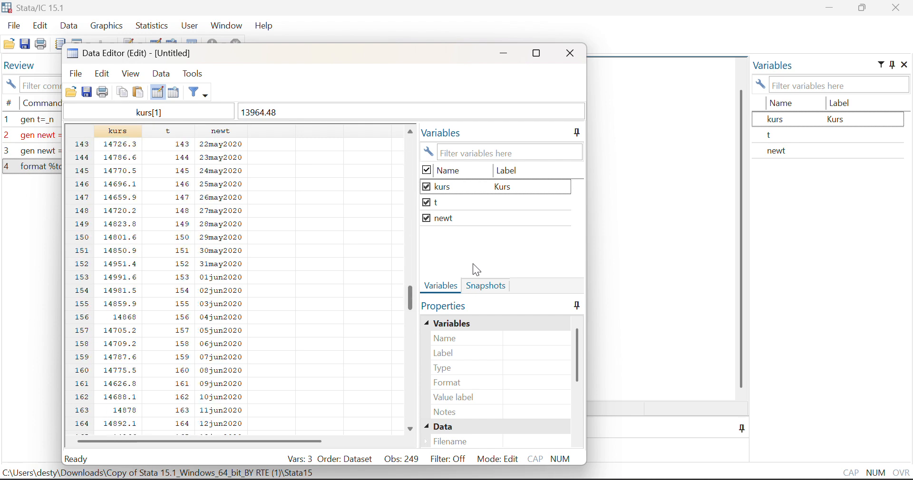
left_click(659, 217)
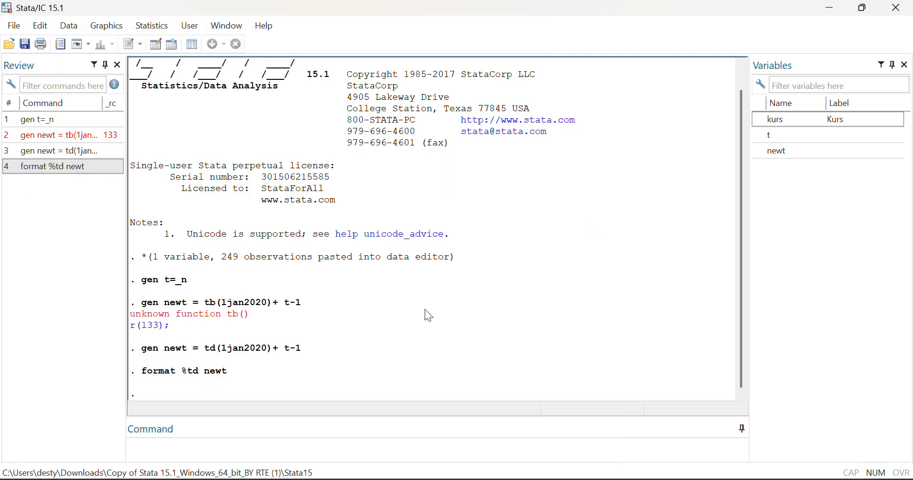
left_click(268, 459)
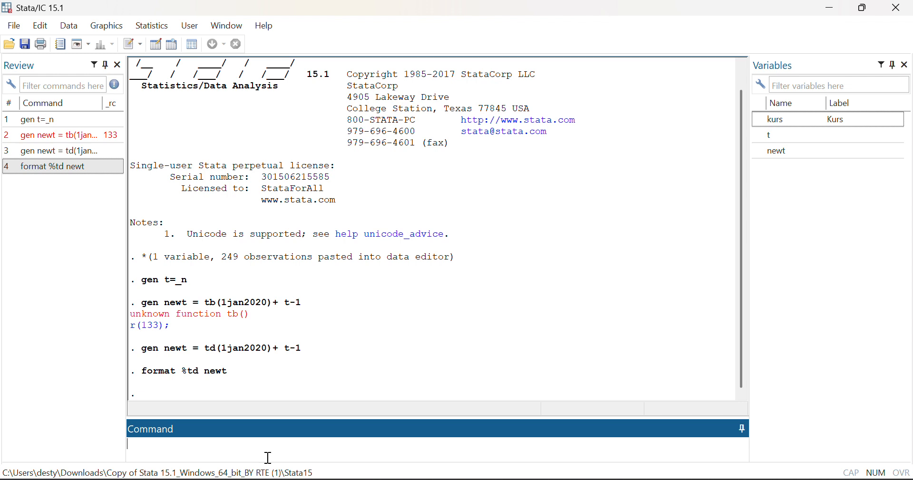
Step: Declare the dataset as a daily time series by running tsset newt
type("tse")
key("BackSpace")
type("set nennwt")
key("BackSpace")
key("BackSpace")
key("BackSpace")
type("wt")
key("BackSpace")
key("BackSpace")
key("BackSpace")
type("wt")
key("Return")
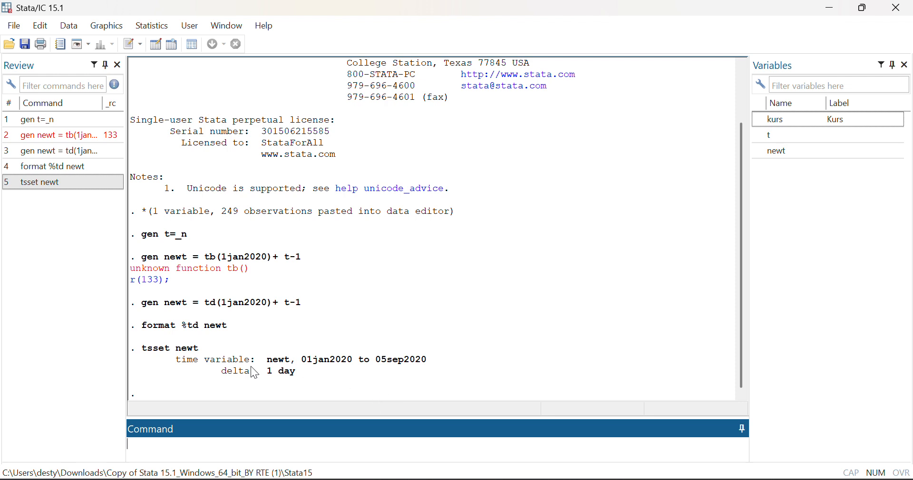
Step: Plot the exchange rate over time by running twoway (tsline kurs), then return to the results
left_click(387, 19)
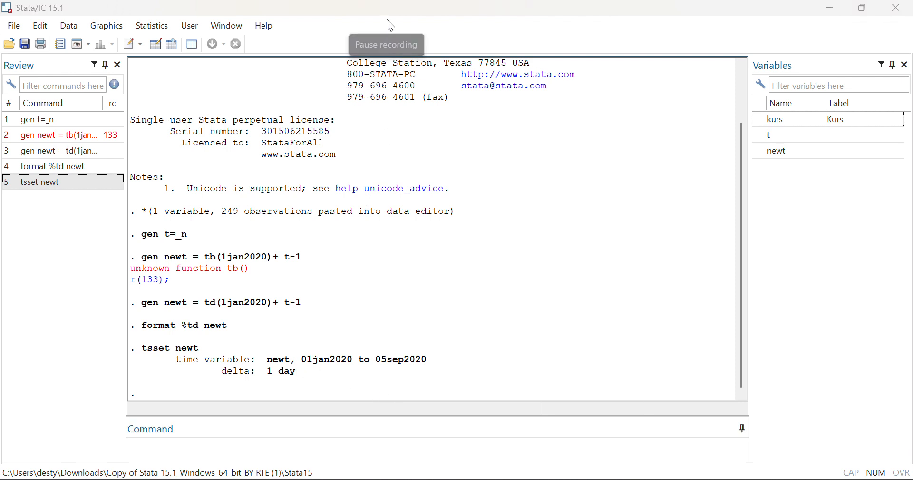
left_click(355, 452)
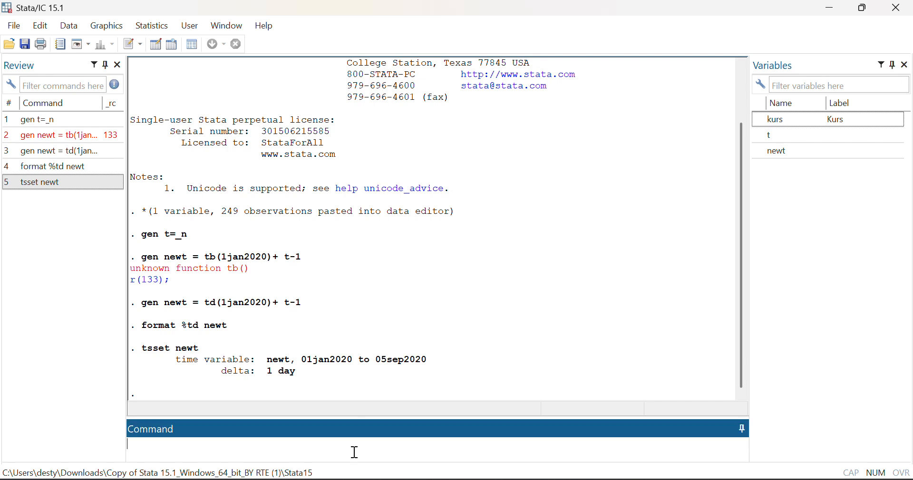
type("twoway (tsline kurs")
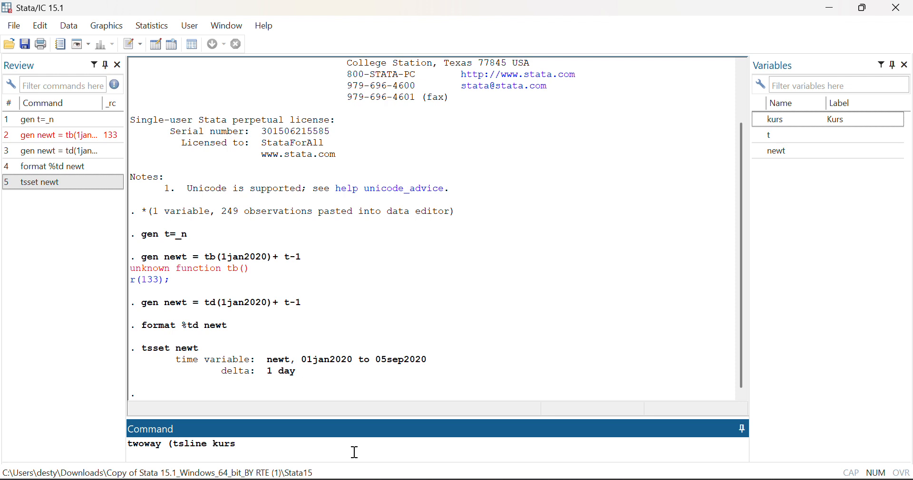
type(")")
key("Return")
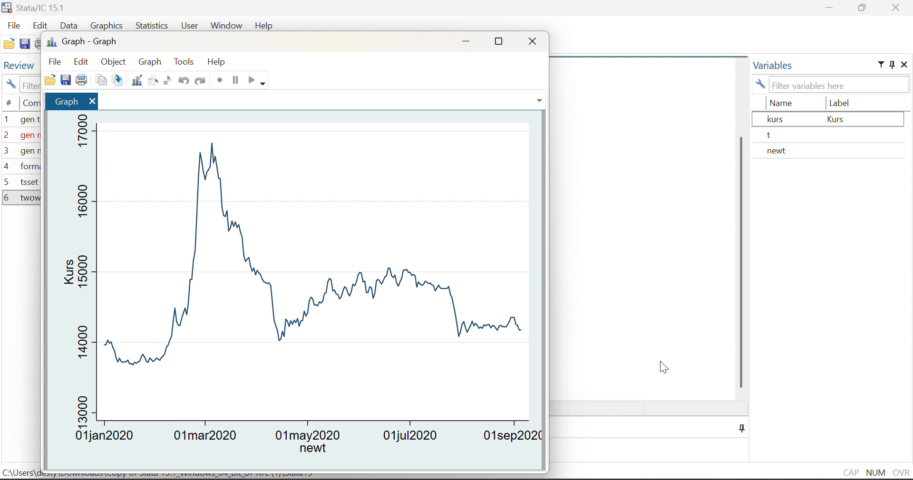
left_click(670, 397)
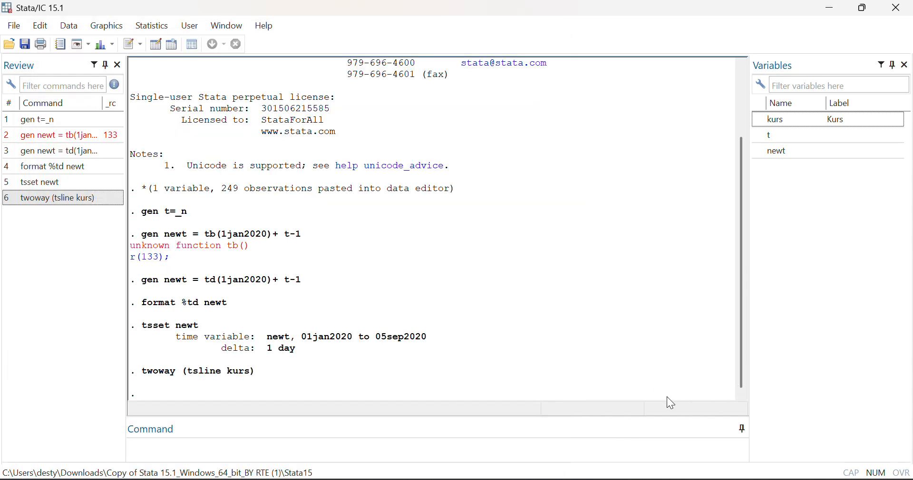
Step: Test the exchange rate level for a unit root by running dfuller kurs
left_click(394, 454)
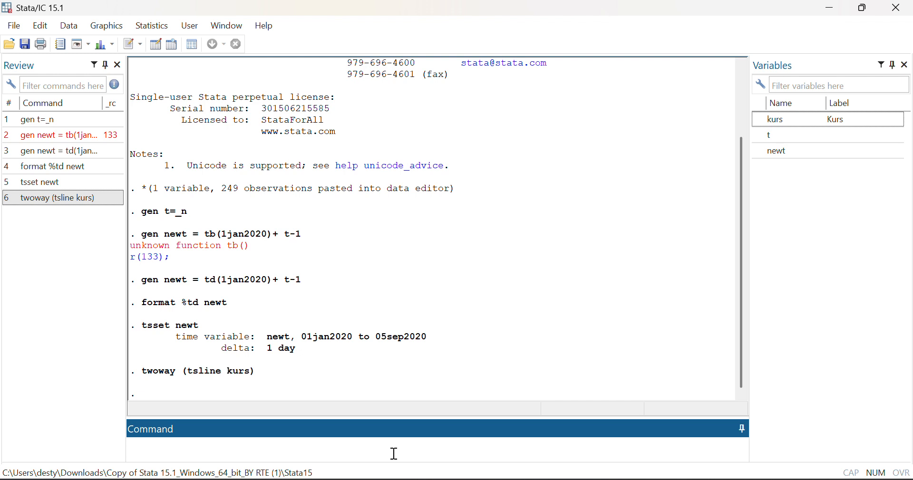
type("f")
key("BackSpace")
type("dfuller kurs")
key("Return")
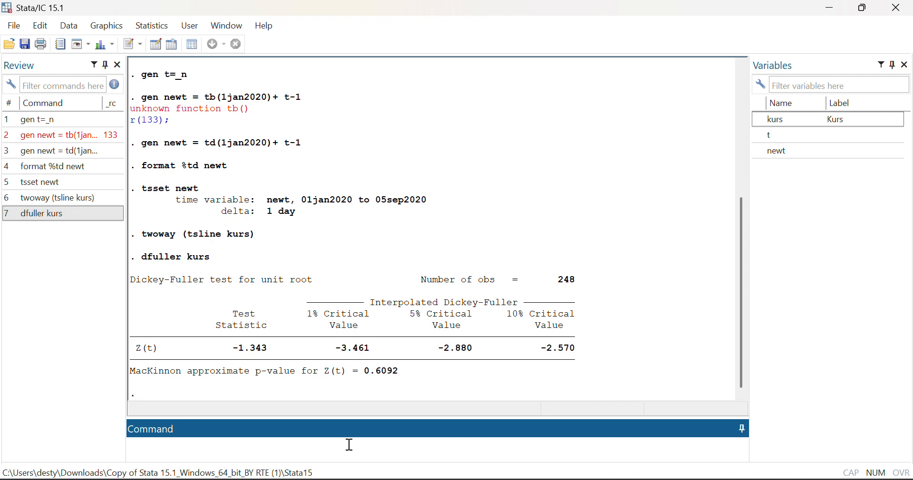
Step: Reuse the previous unit root command to test the first difference by running dfuller D.kurs
type("f")
key("BackSpace")
left_click(69, 213)
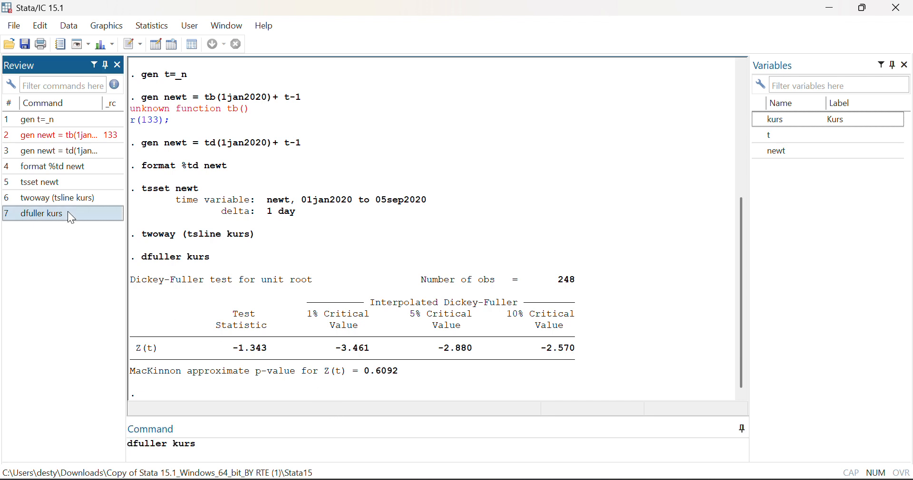
left_click(174, 445)
type("D")
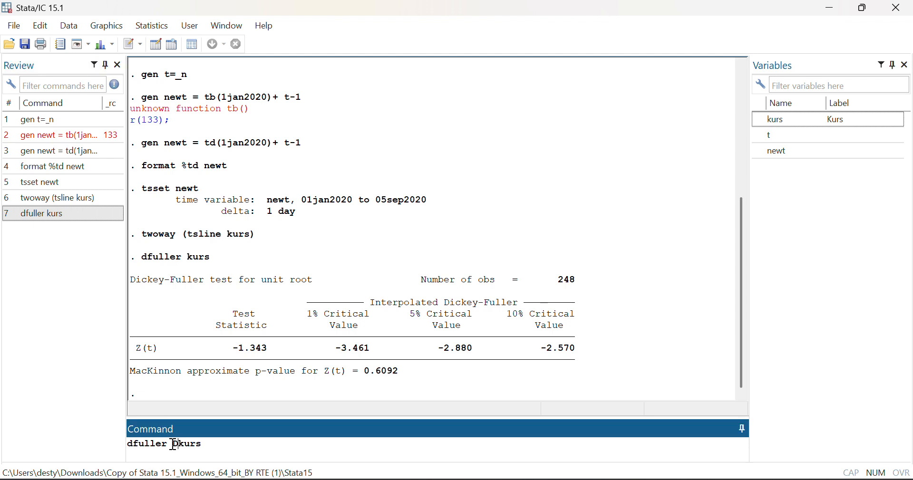
type(".")
key("Return")
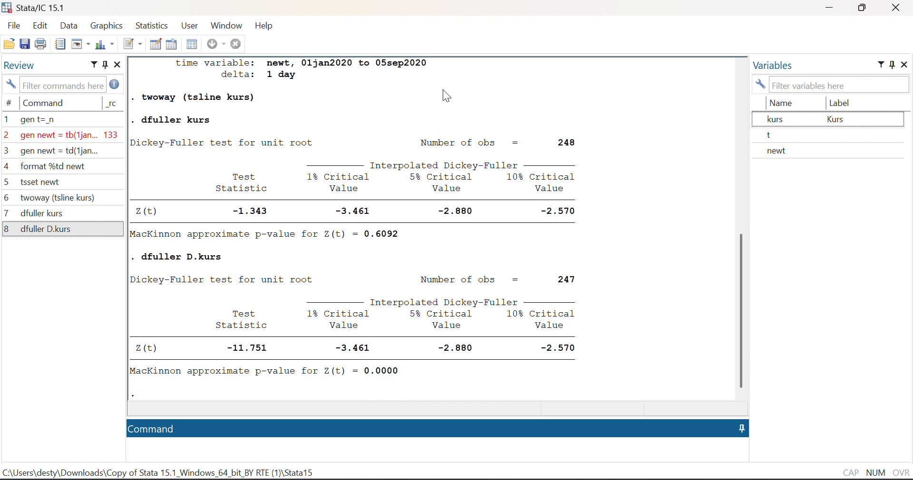
Step: Plot the autocorrelations of the differenced exchange rate with ac d.kurs, then return to the results
left_click(375, 26)
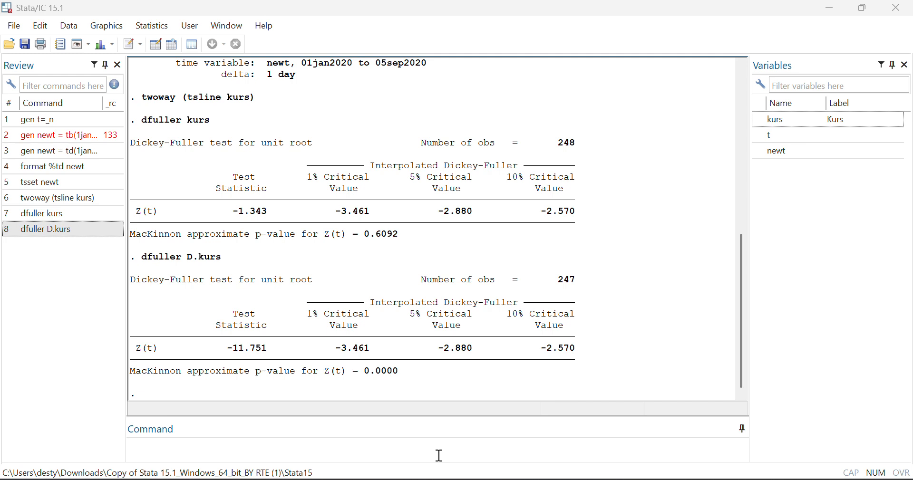
left_click(391, 450)
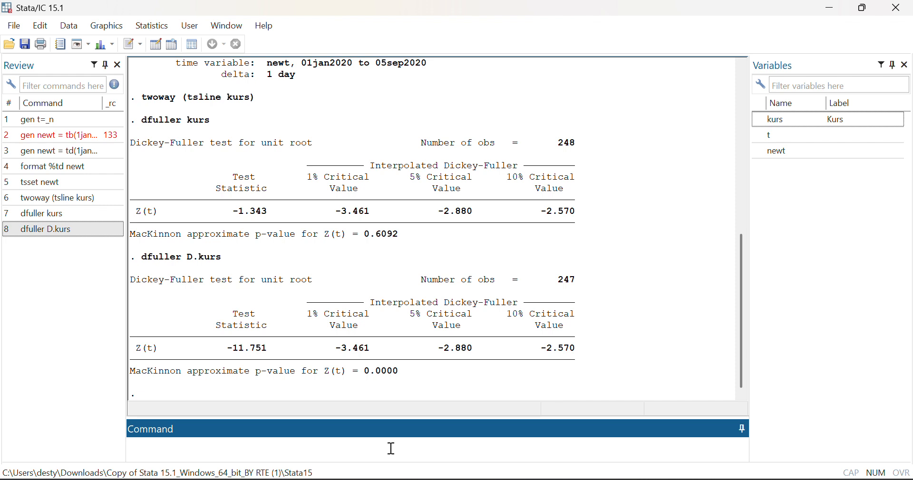
type("ac d.kurs")
key("Return")
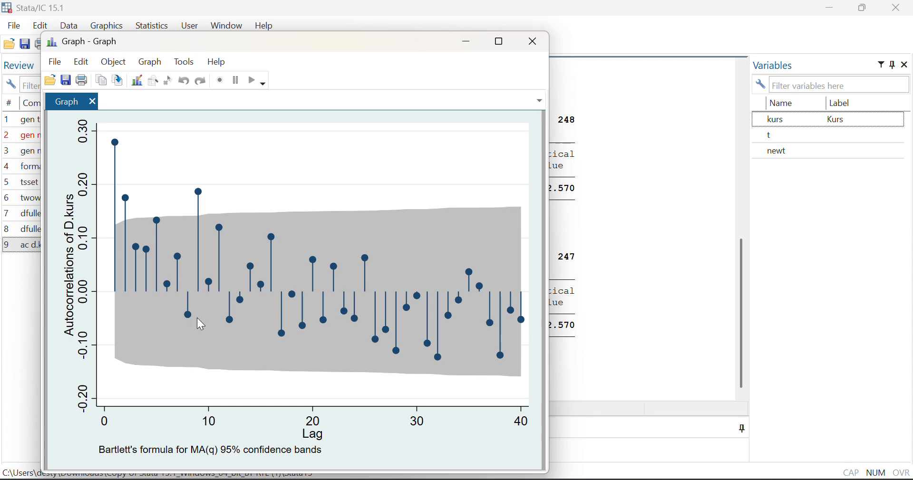
left_click(601, 250)
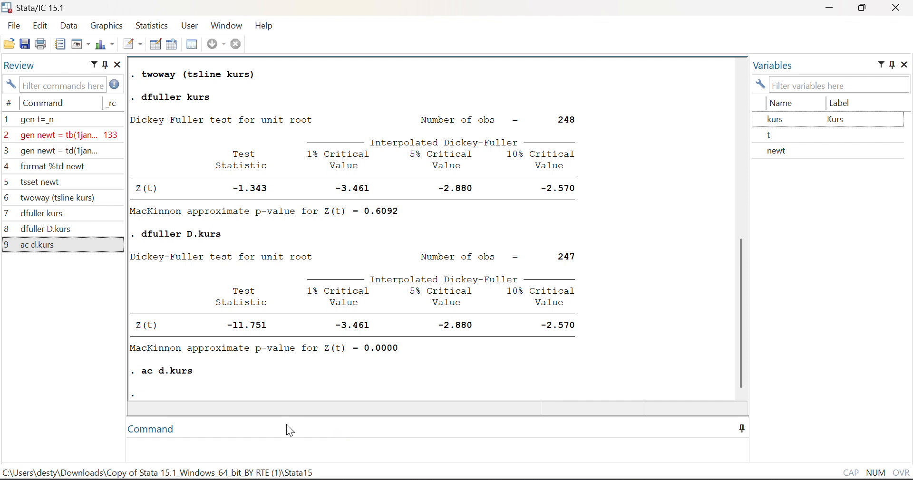
Step: Plot the partial autocorrelations of the differenced exchange rate with pac d.kurs, then return to the results
left_click(271, 452)
type("pac d.ki")
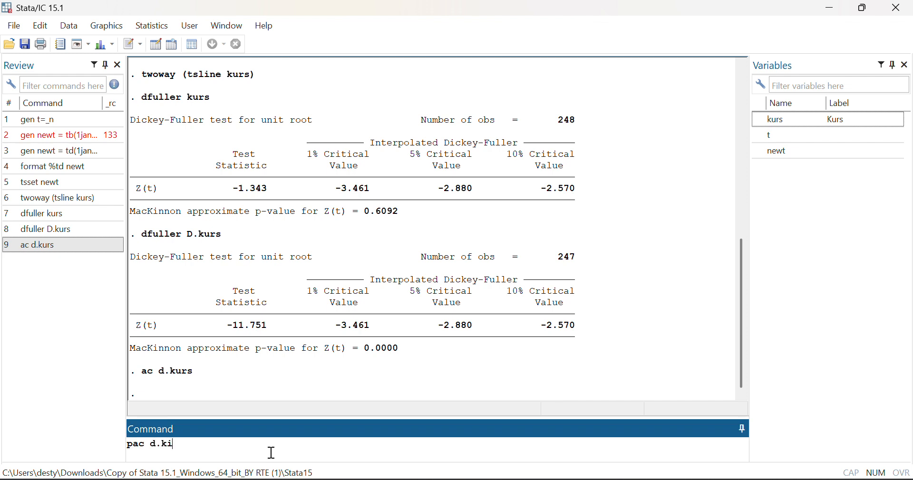
key("BackSpace")
type("urs")
key("Return")
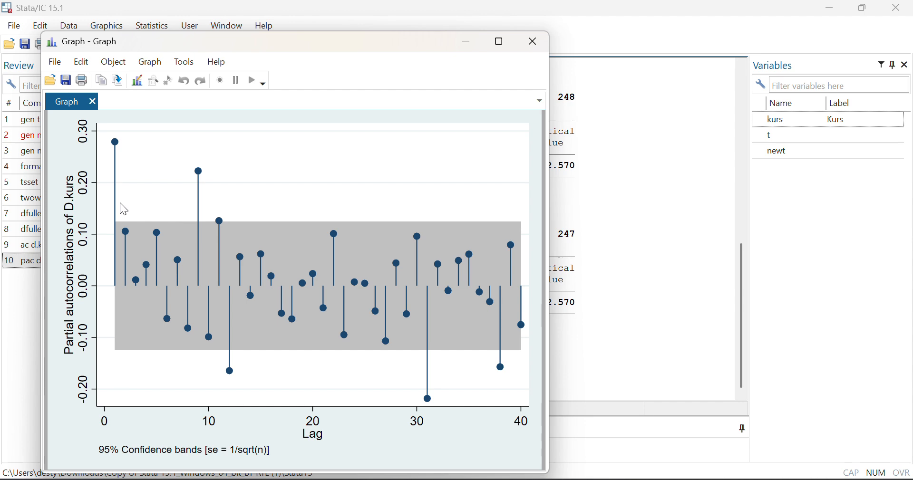
left_click(595, 212)
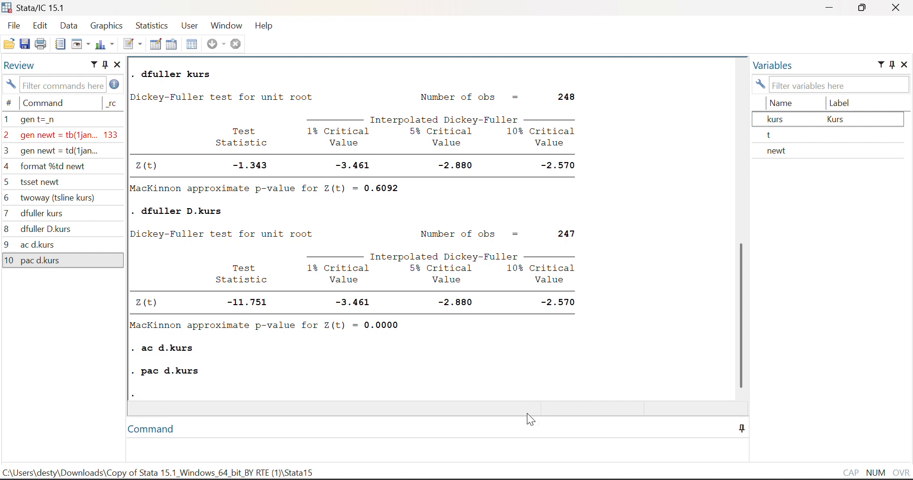
Step: Fit the first model with arima kurs, arima (2,1,1) nolog and compute its AIC and BIC with estat ic
left_click(483, 450)
type("a")
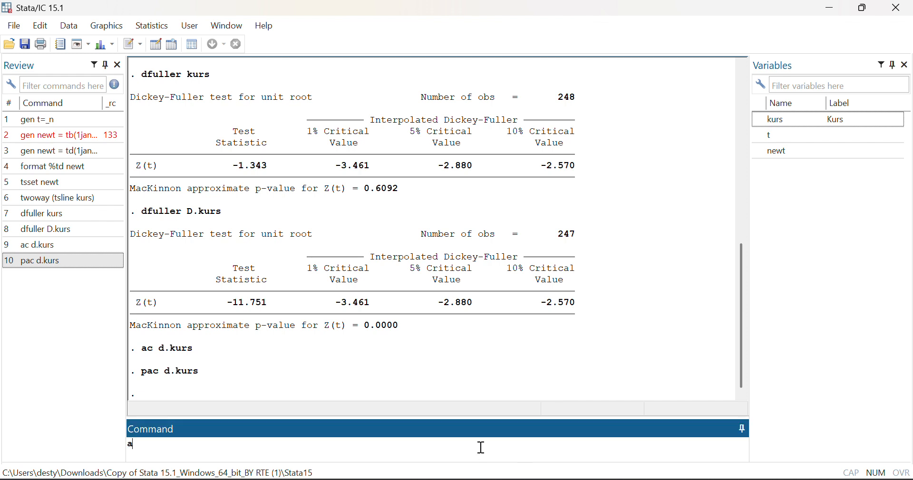
type("rima kurs, arima (")
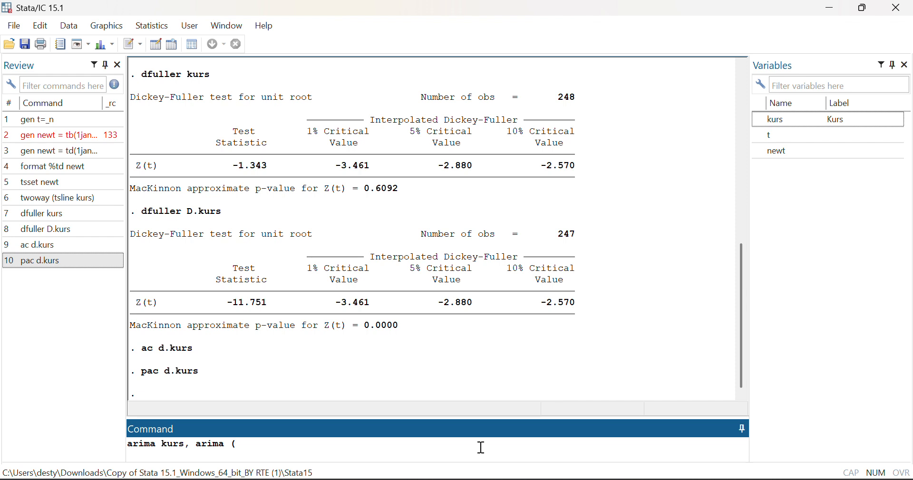
type("2,1,1) nolog")
key("Return")
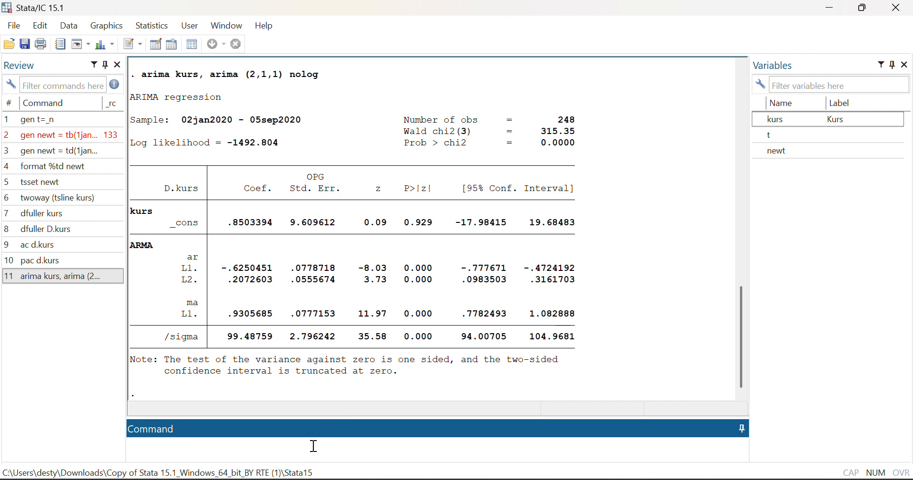
type("estat ic")
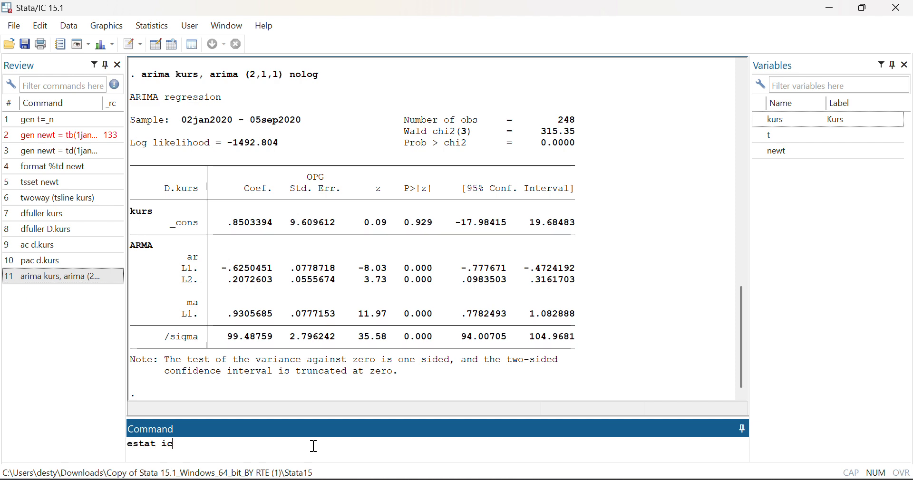
key("Return")
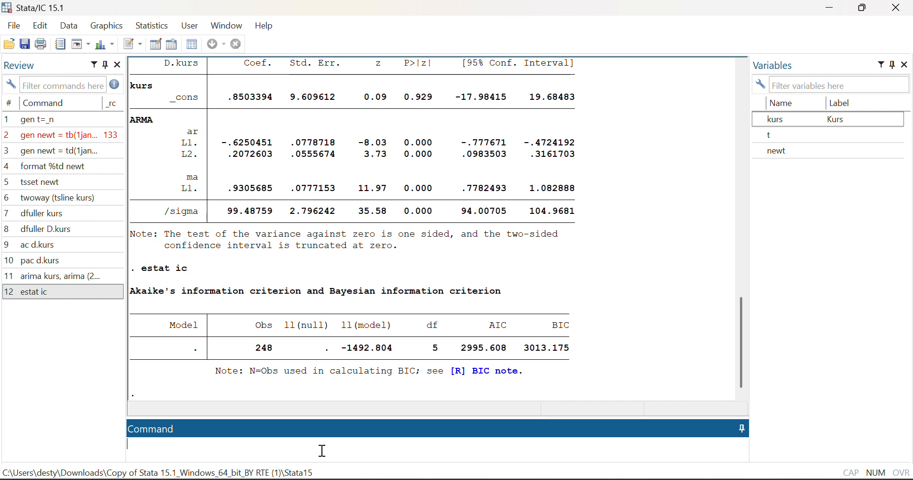
Step: Reuse the earlier ARIMA command with a lower AR order by running arima kurs, arima (1,1,1) nolog
left_click(98, 277)
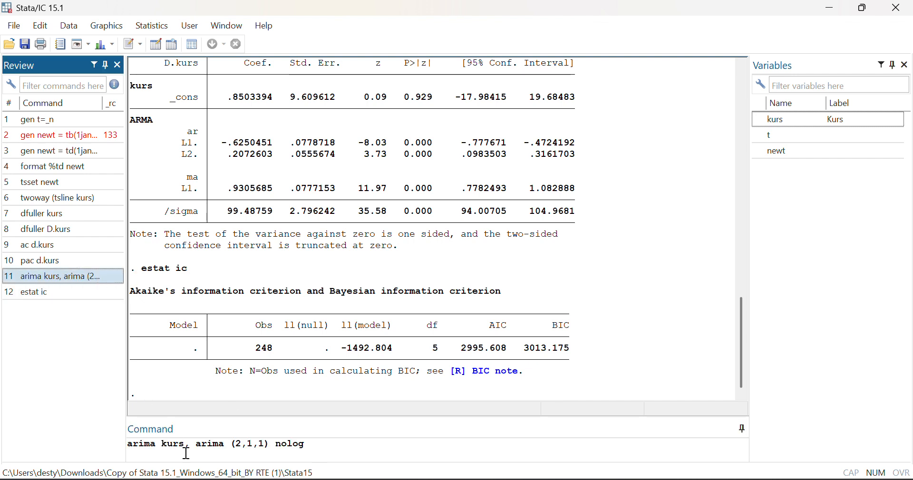
left_click(239, 446)
key("BackSpace")
type("1")
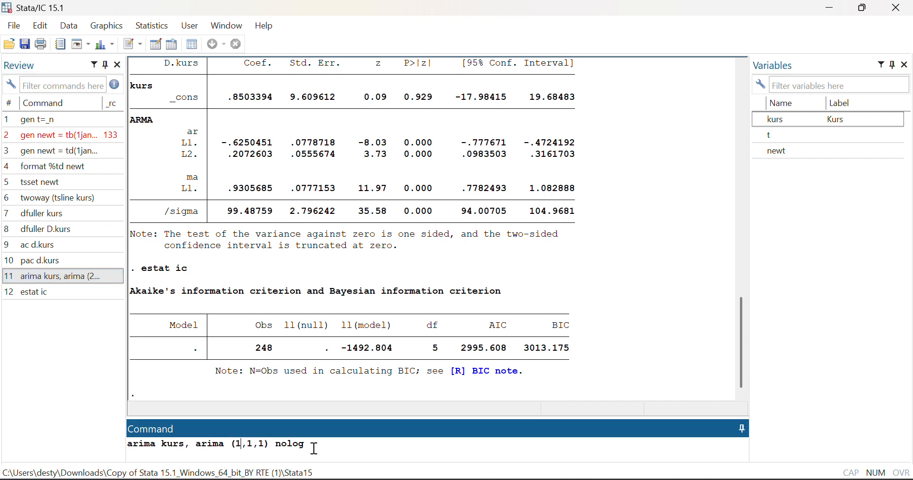
key("Return")
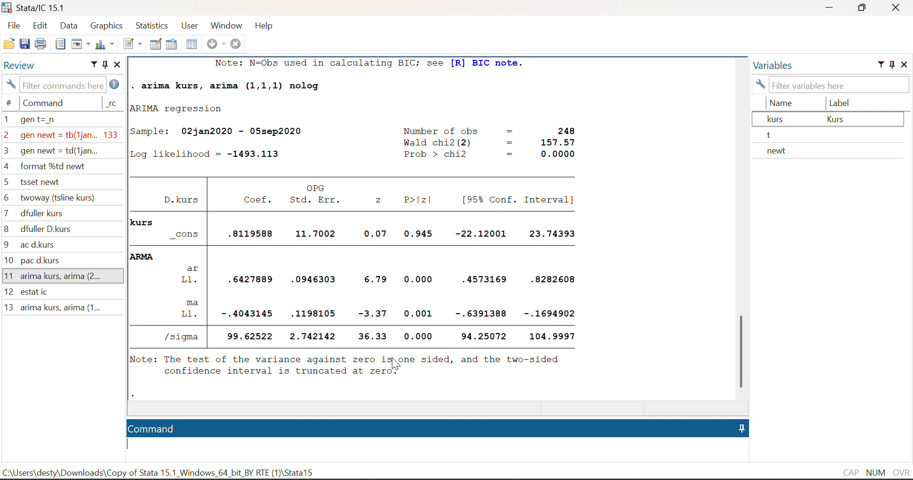
Step: Run estat ic for the (1,1,1) model and compare its AIC and BIC with those of the (2,1,1) model
type("est")
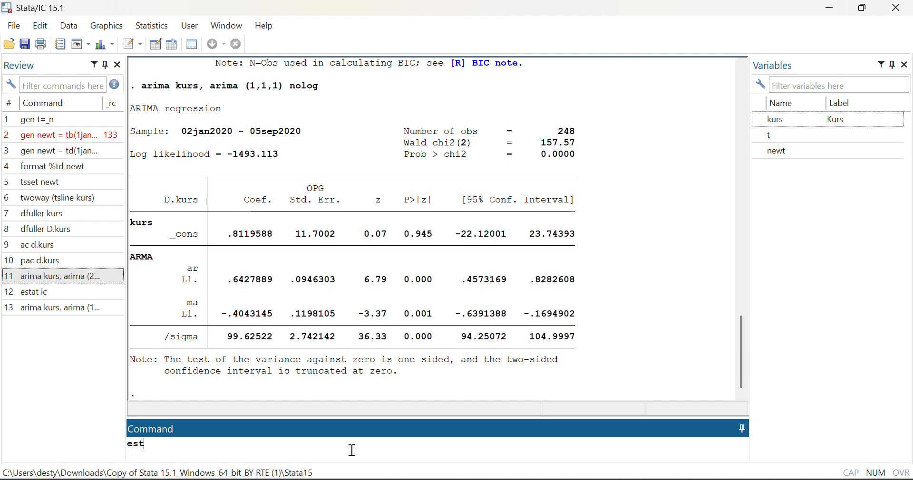
type("at ic")
key("Return")
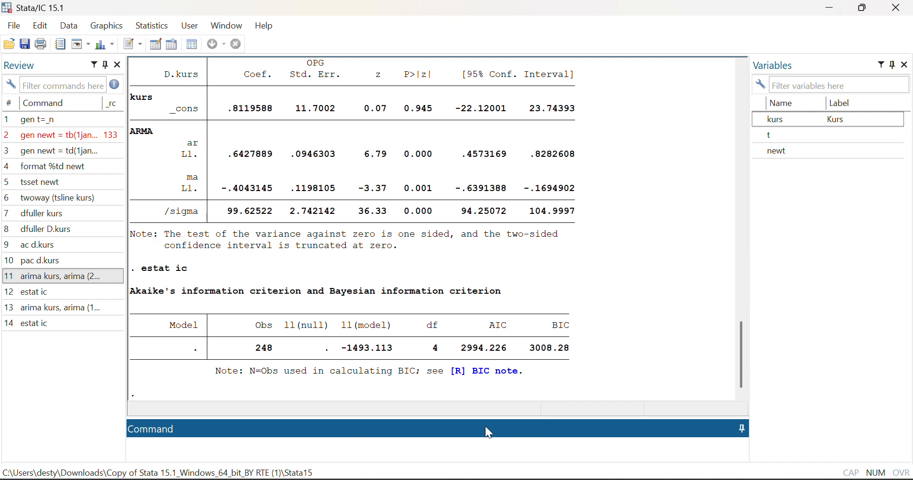
scroll(478, 275, "up", 1)
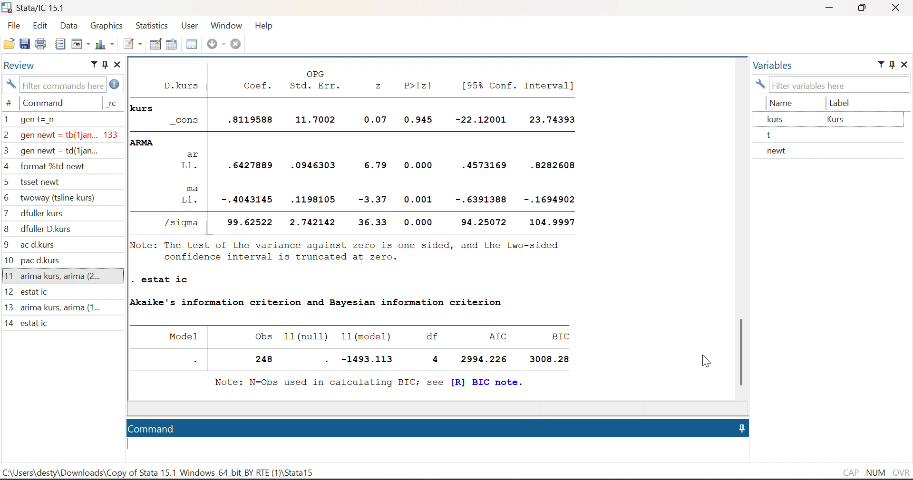
left_click_drag(743, 349, 728, 306)
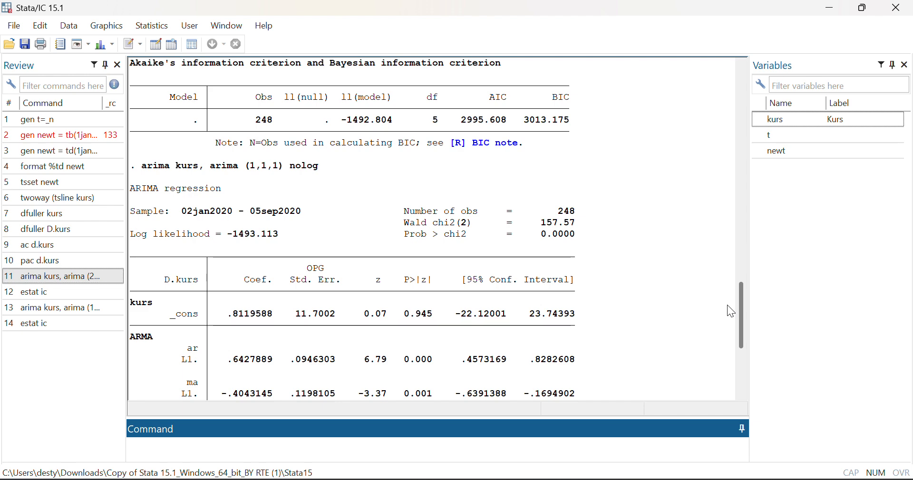
left_click_drag(727, 306, 726, 370)
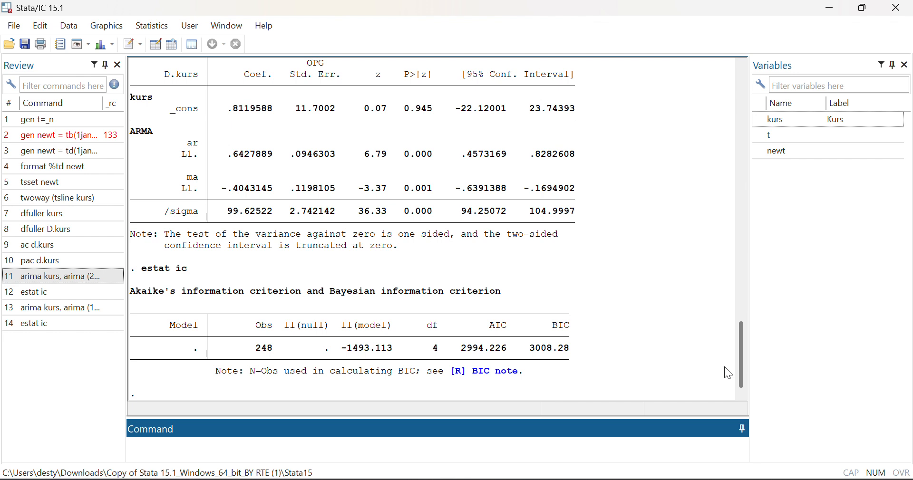
left_click(725, 367)
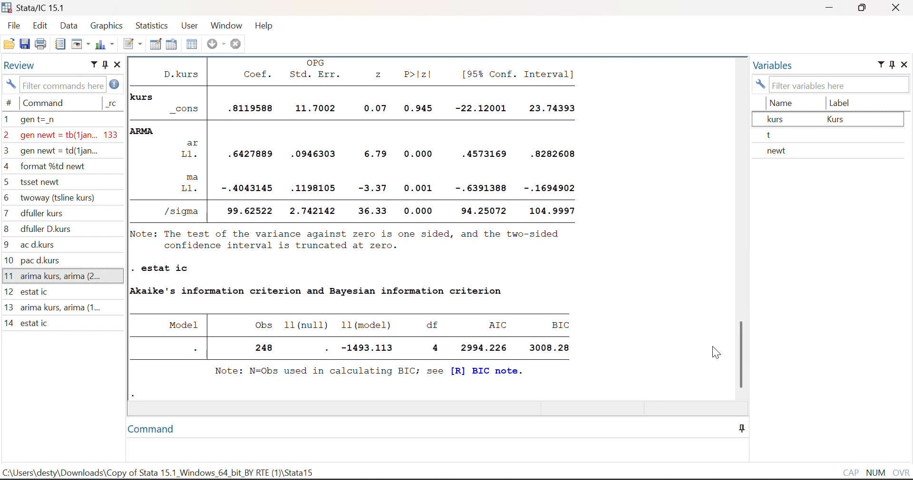
Step: Reuse the (1,1,1) ARIMA command with the MA order lowered to 0 by running arima kurs, arima (1,1,0) nolog
left_click(367, 456)
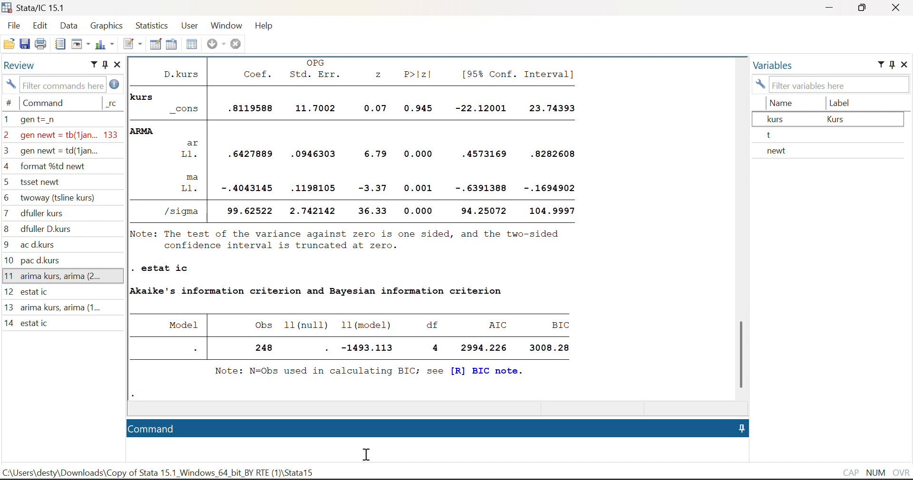
left_click(71, 314)
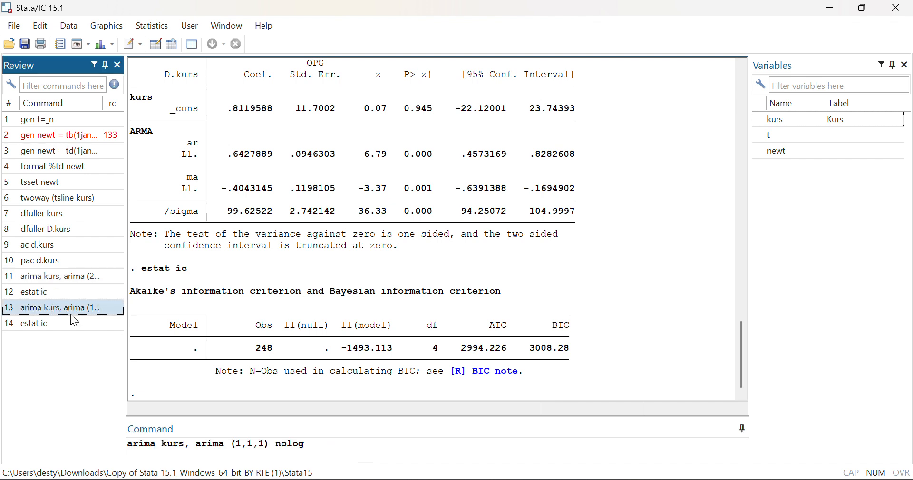
left_click(264, 448)
key("BackSpace")
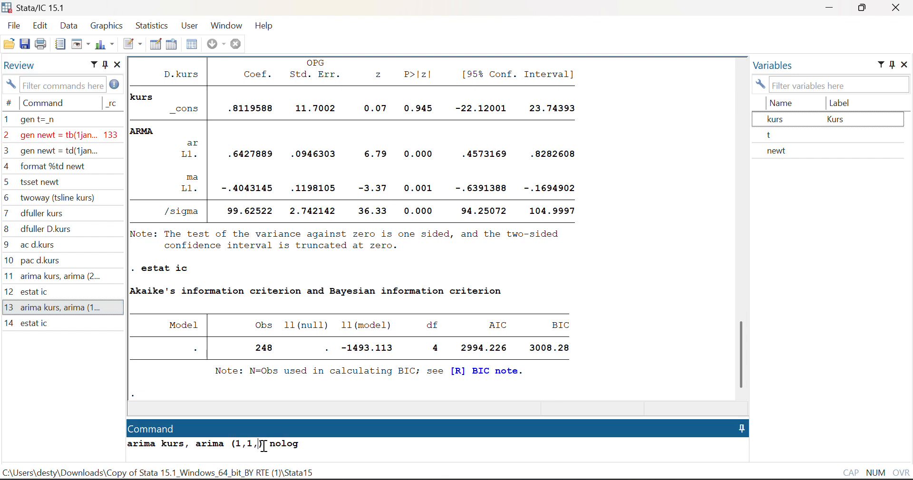
type("0")
left_click(336, 443)
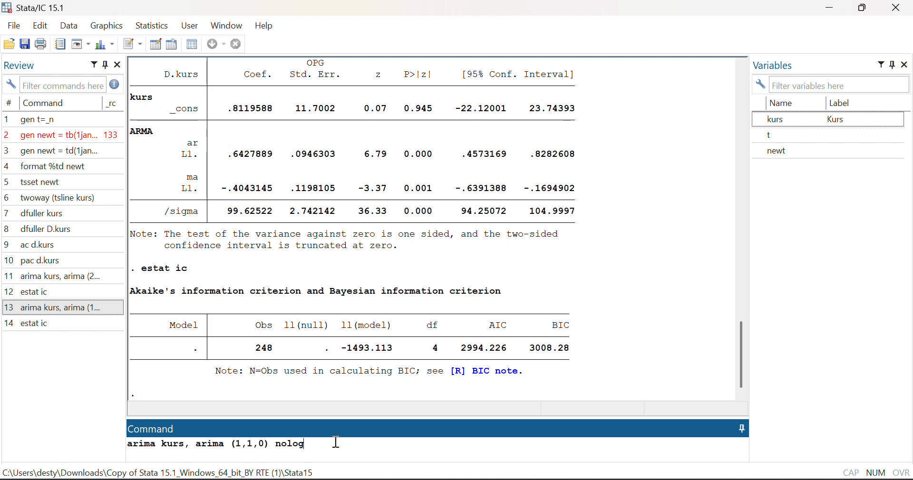
key("Return")
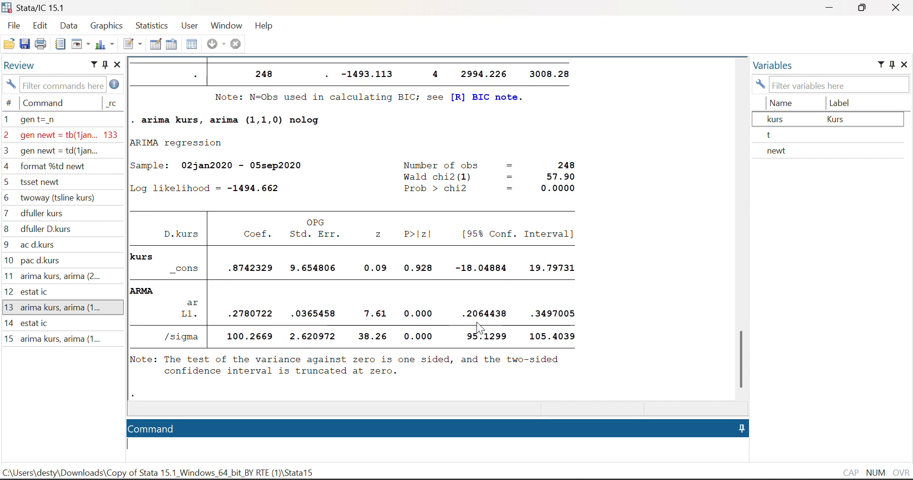
Step: Run estat ic for the (1,1,0) model and compare its AIC and BIC with those of the two earlier models
type("estat ic")
key("Return")
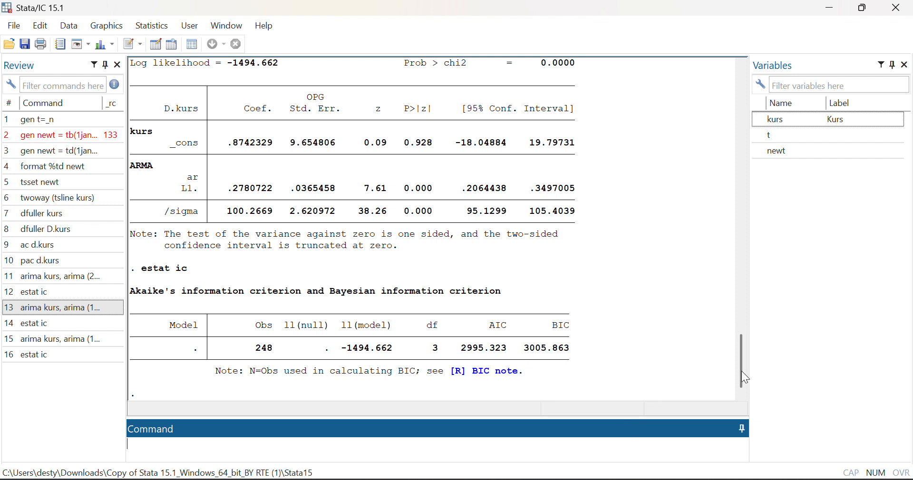
left_click_drag(742, 371, 748, 278)
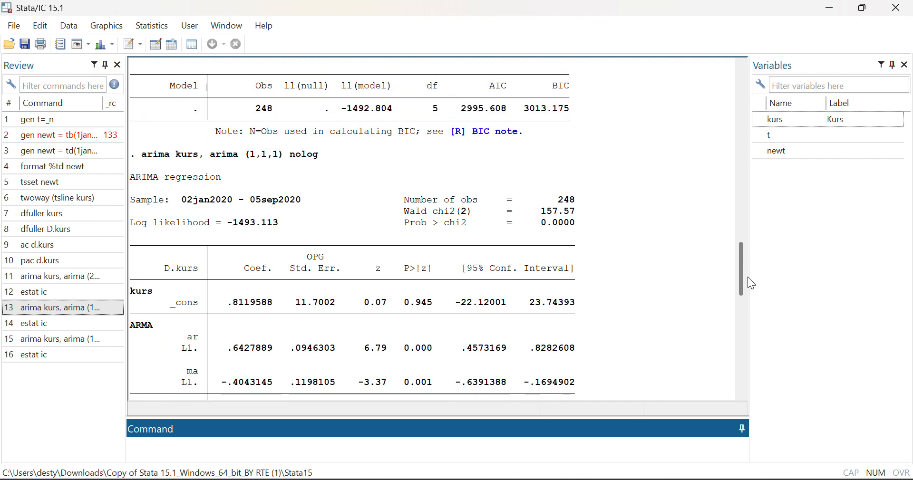
left_click_drag(748, 273, 750, 323)
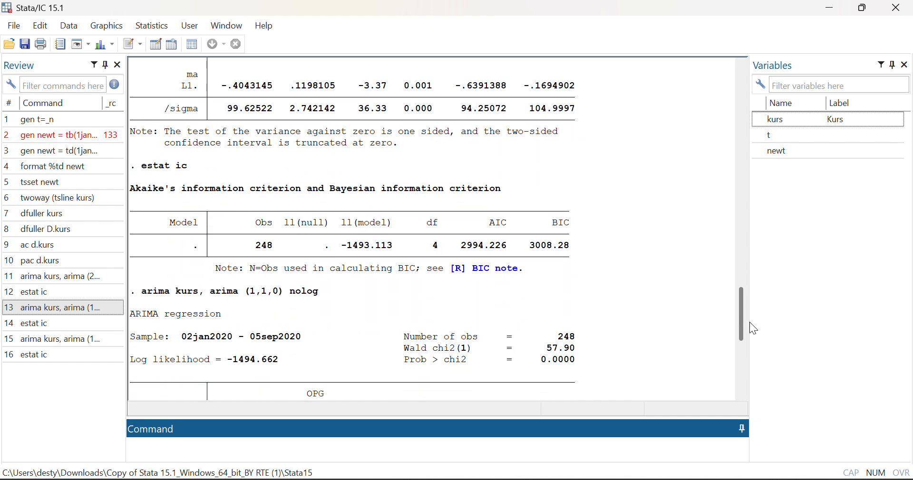
left_click_drag(751, 324, 750, 369)
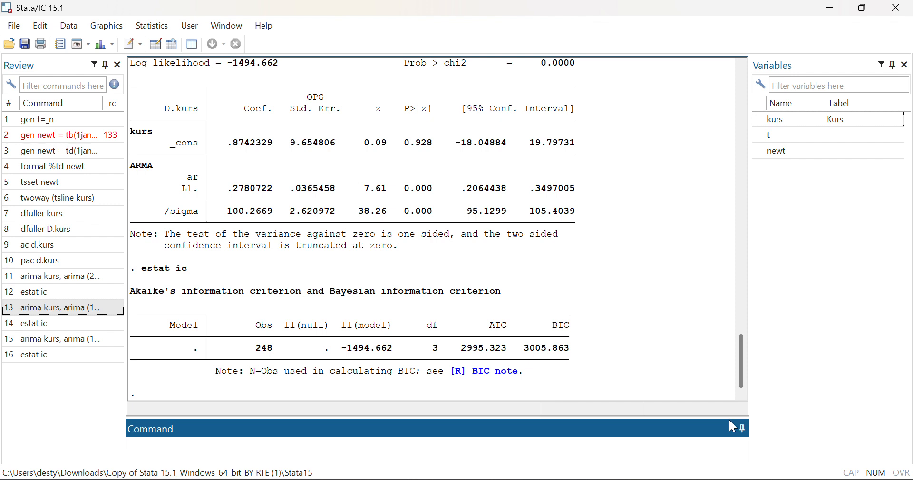
left_click(425, 450)
left_click(378, 18)
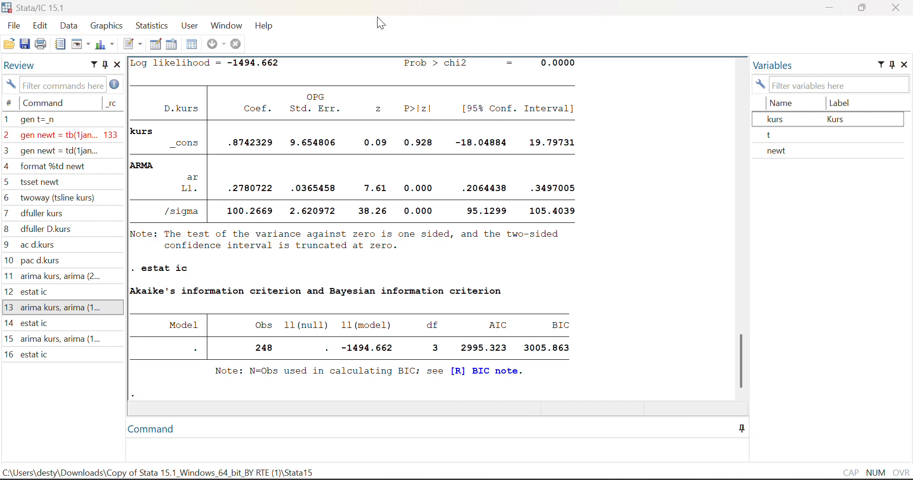
Step: Save the (1,1,0) model's residuals with predict uhat,resid and regress them on a constant with regress uhat
left_click(319, 451)
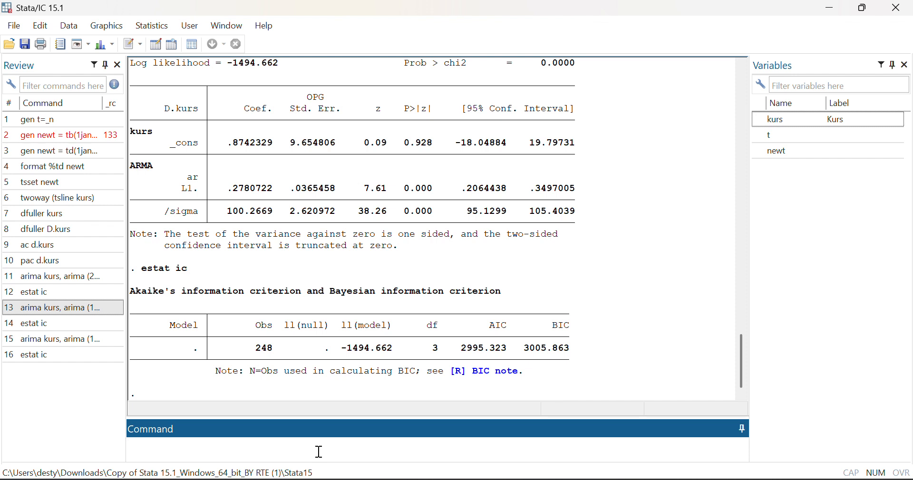
type("predict uhat,resid")
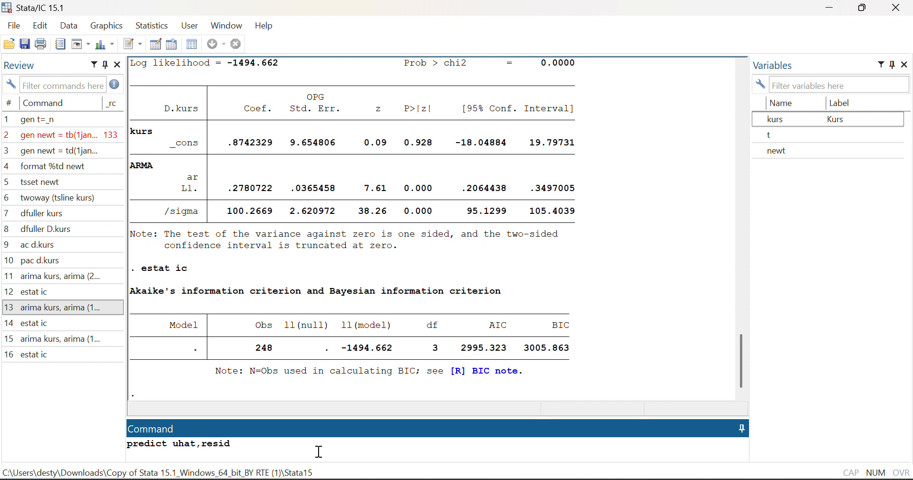
key("Return")
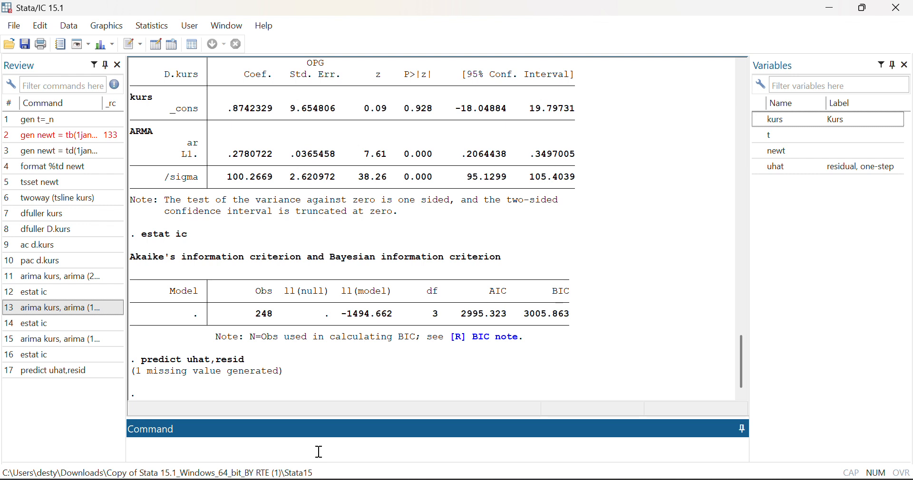
type("regress uhat")
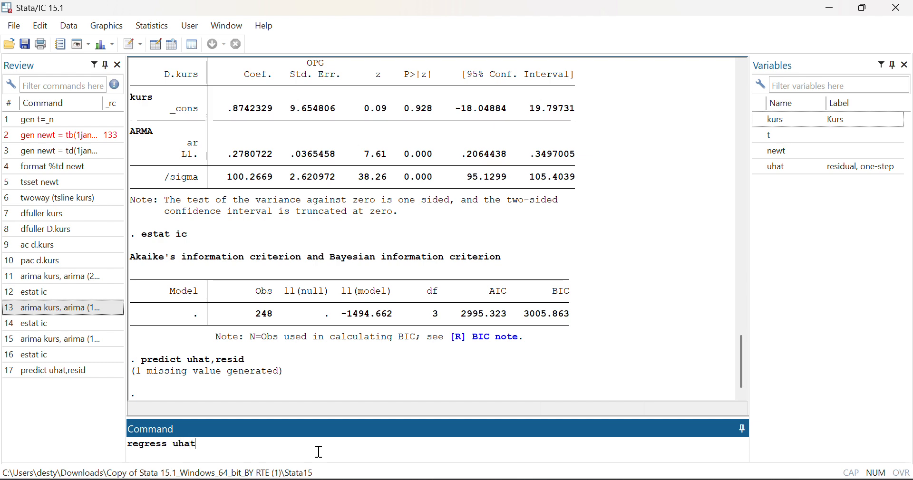
key("Return")
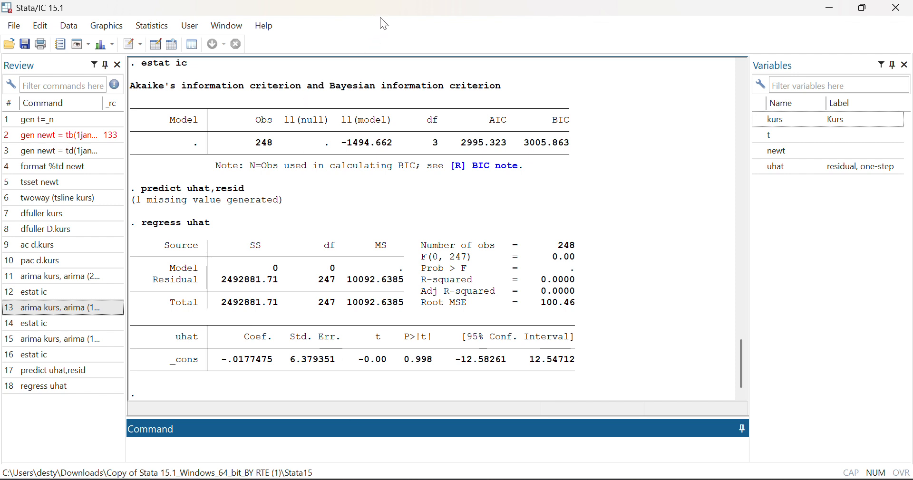
left_click(363, 19)
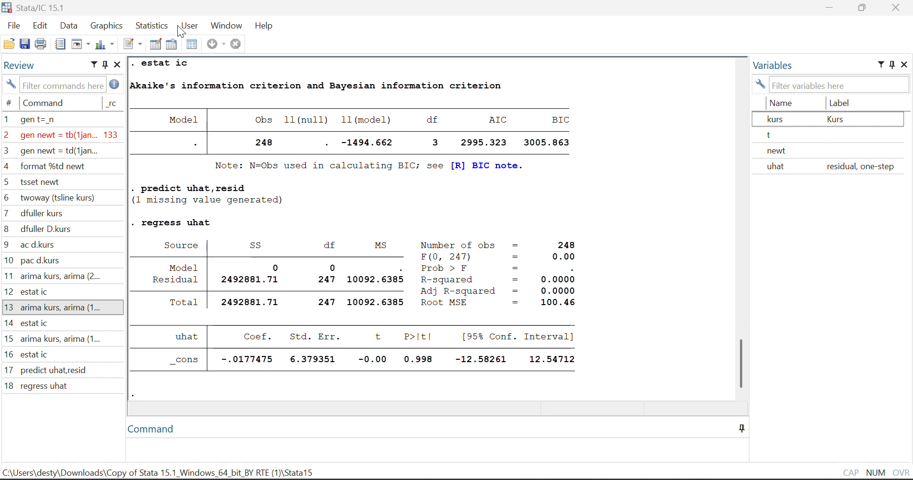
Step: Open the ARCH and GARCH models dialog for time series and choose kurs as the dependent variable
left_click(163, 27)
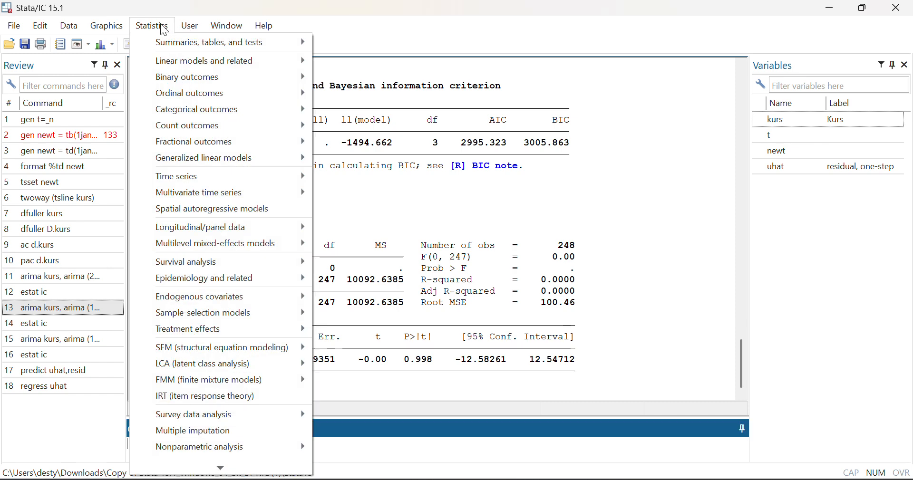
mouse_move(218, 180)
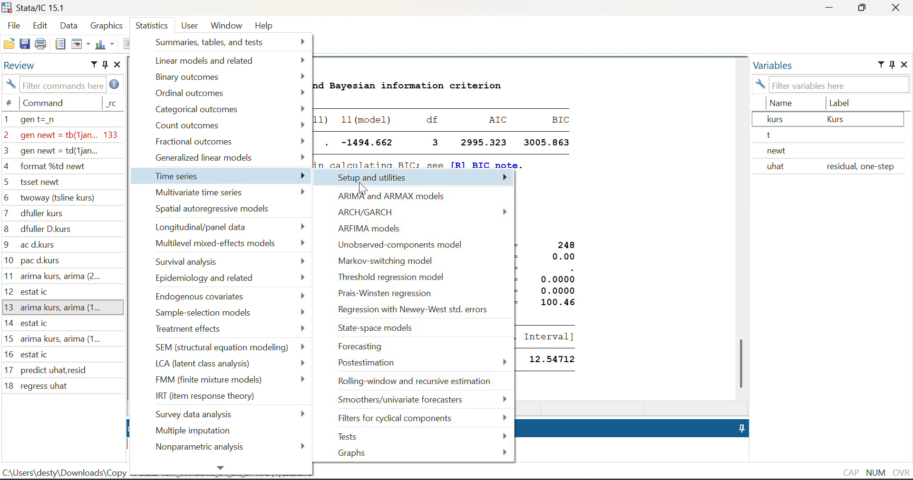
mouse_move(387, 215)
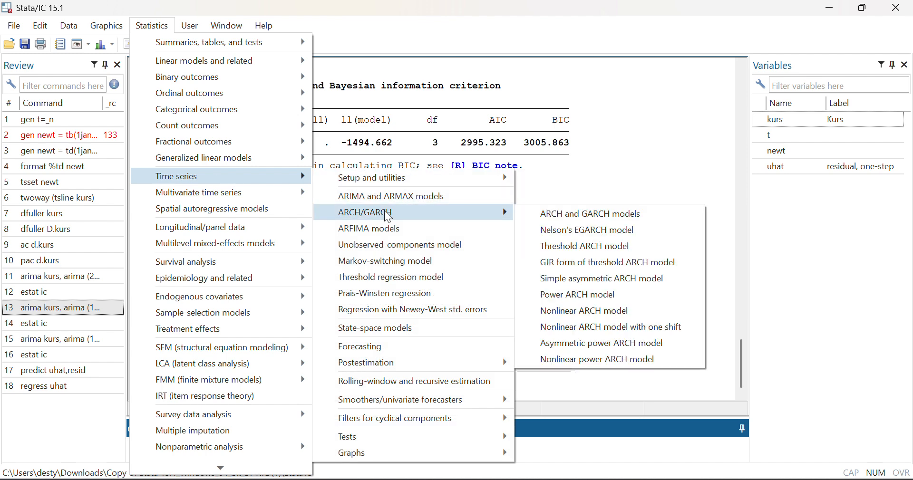
left_click(560, 215)
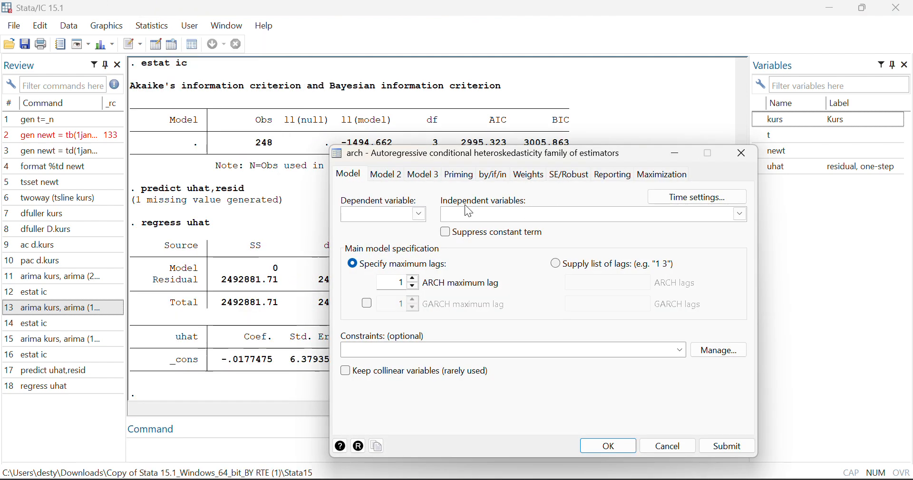
left_click(420, 215)
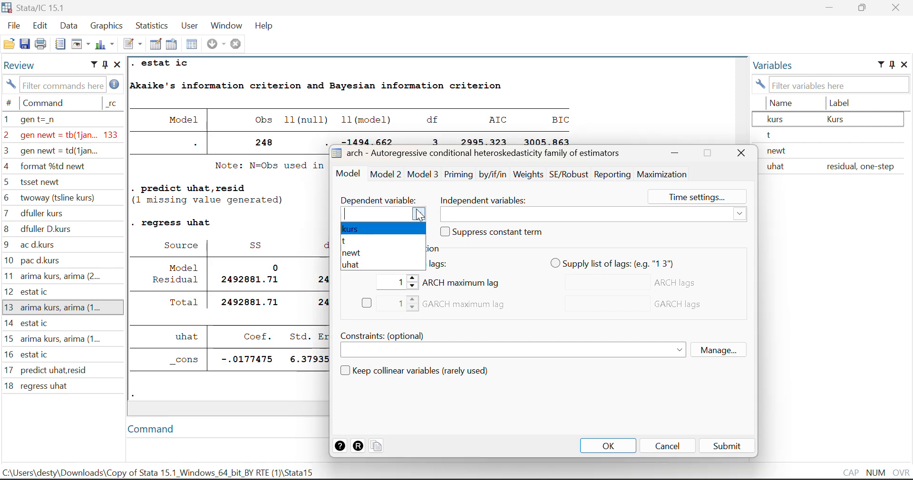
left_click(382, 229)
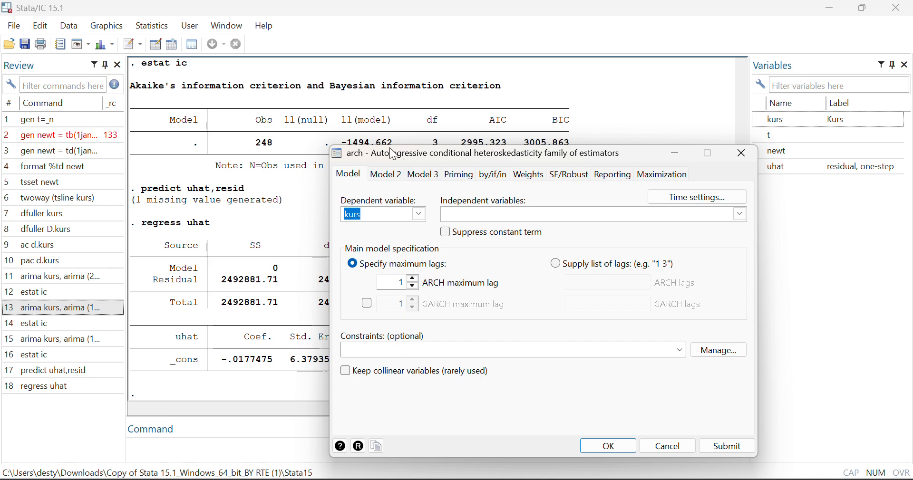
Step: Set the autoregressive, difference and moving-average orders to 1 each and estimate the ARCH model with the maximum ARCH lag at 1
left_click(386, 174)
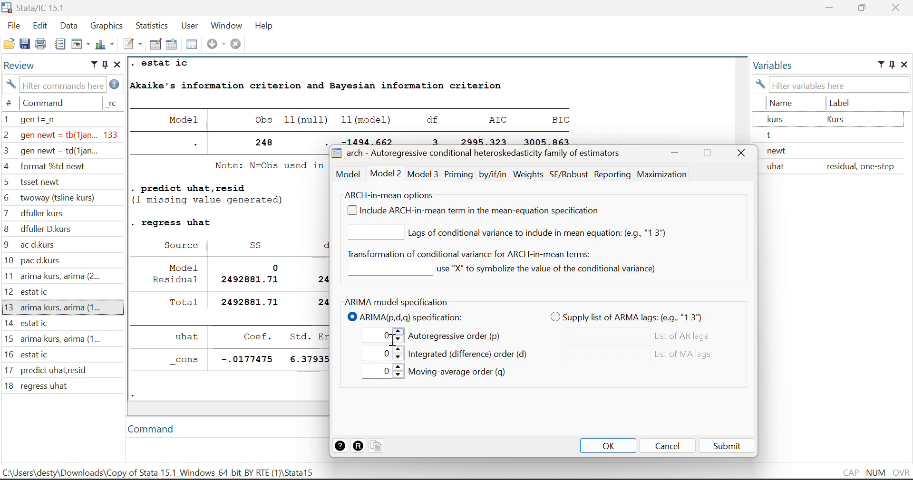
type("1")
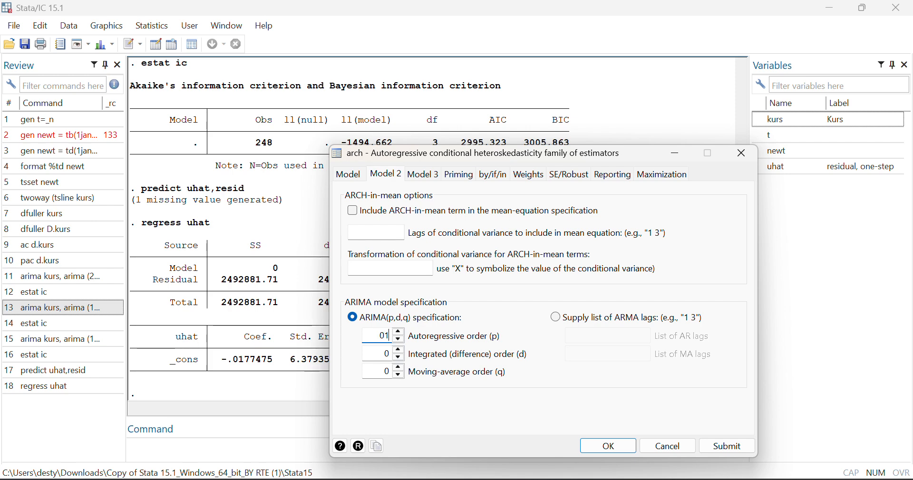
key("BackSpace")
key("BackSpace")
type("1")
key("Tab")
type("1")
left_click(391, 374)
key("BackSpace")
type("1")
left_click(347, 176)
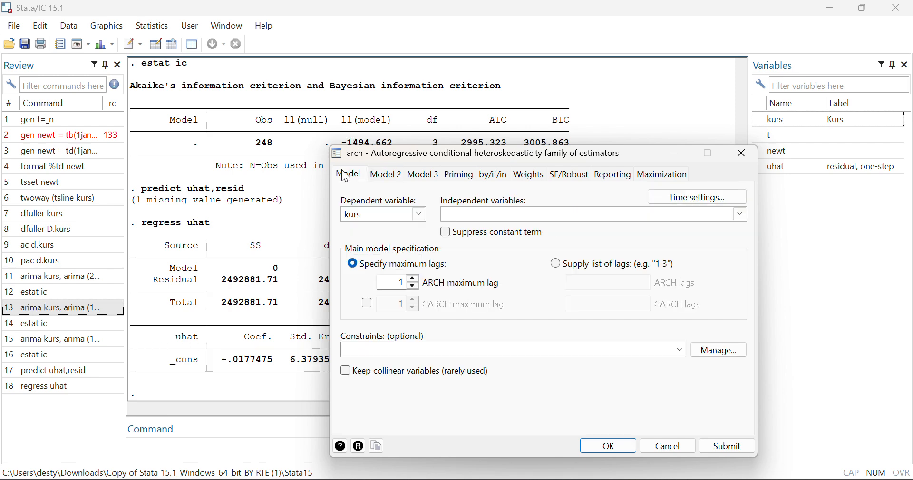
left_click(607, 446)
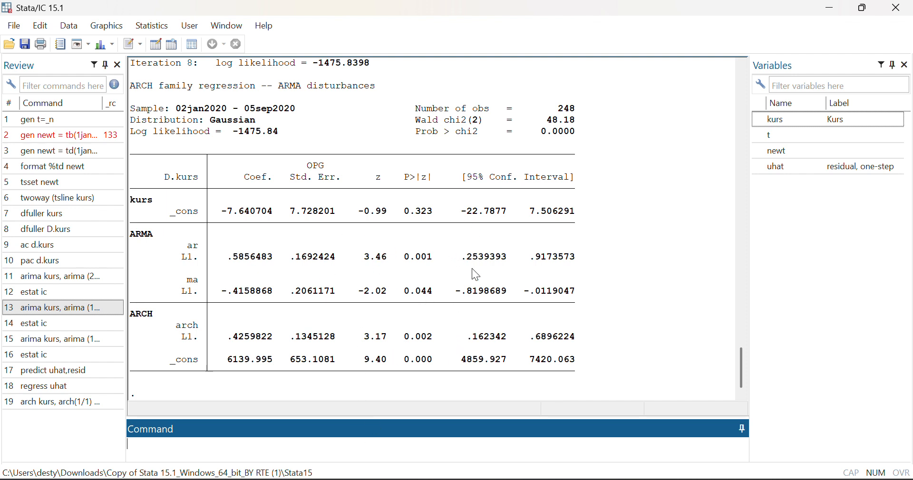
left_click(382, 28)
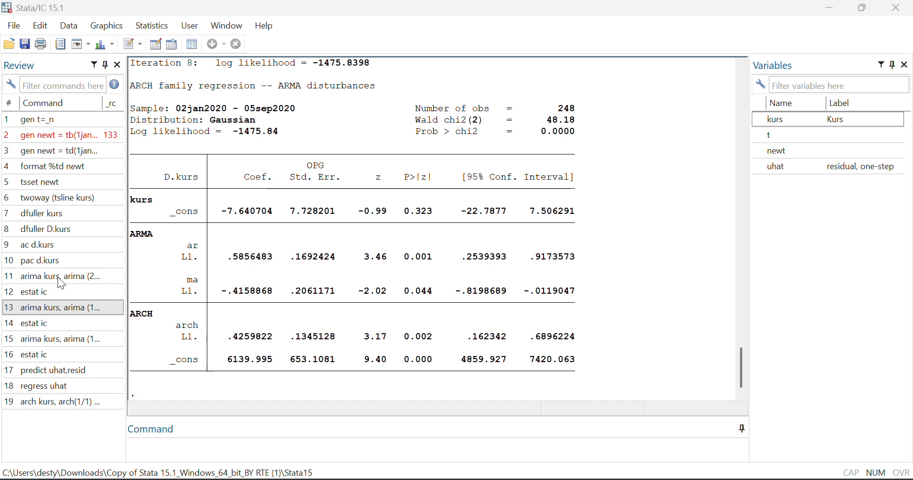
Step: Rerun arima kurs, arima (1,1,1) nolog from the command history and compute its information criteria with estat ic
left_click(52, 312)
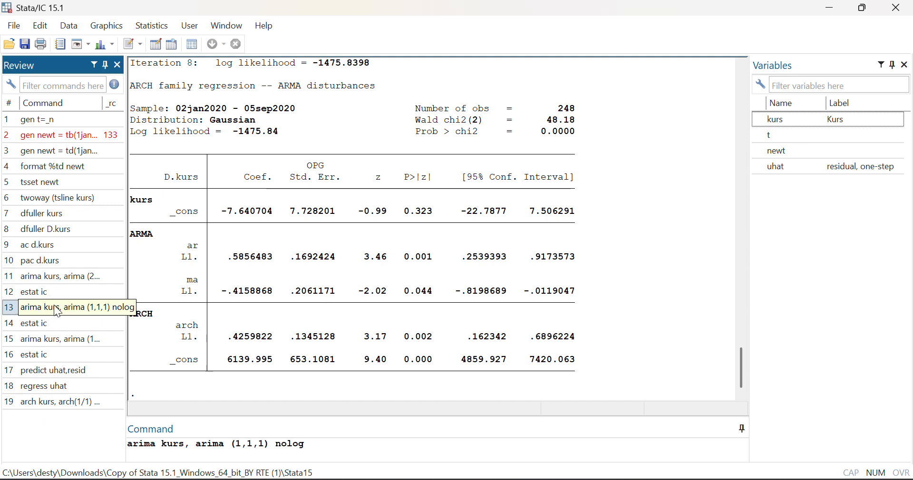
left_click(328, 445)
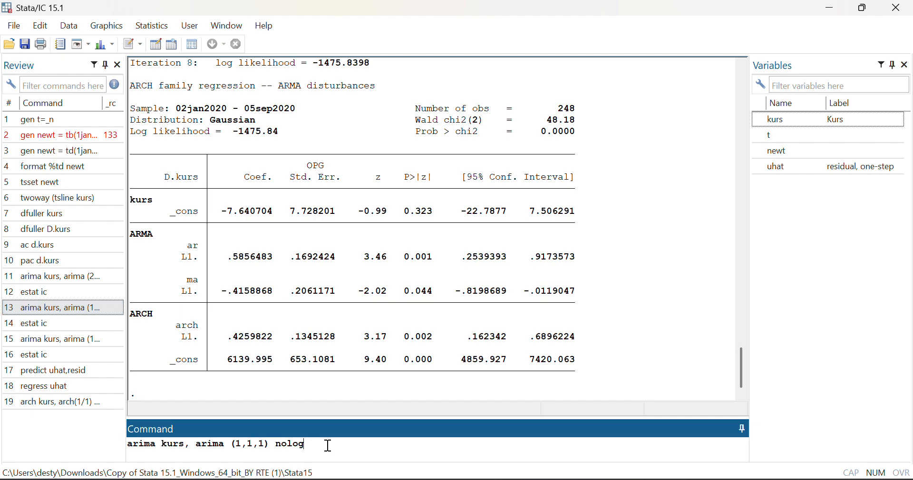
key("Return")
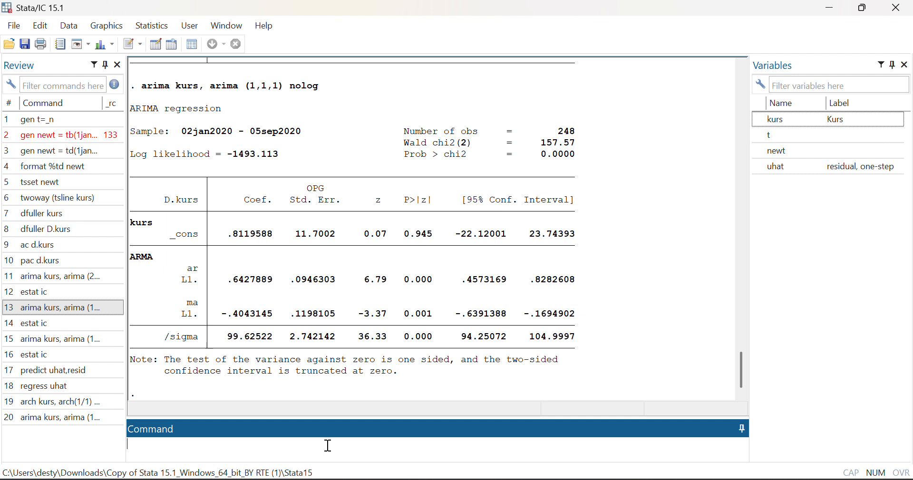
type("estat ic")
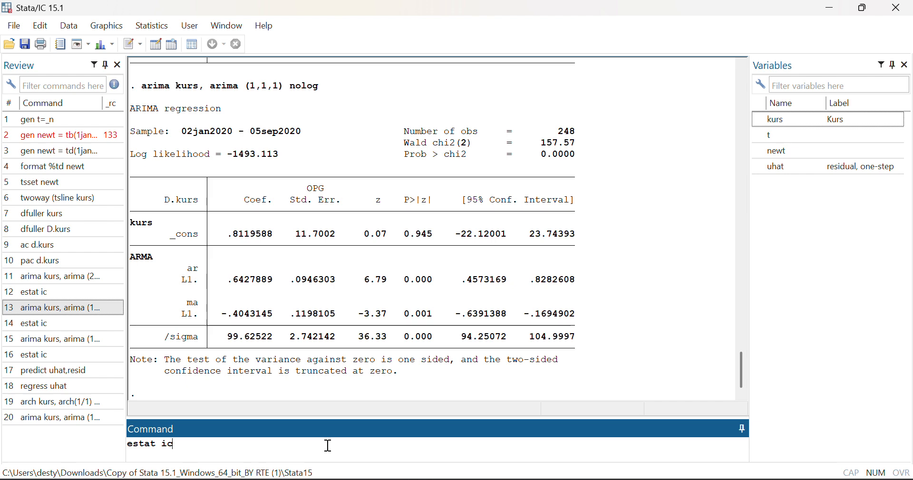
key("Return")
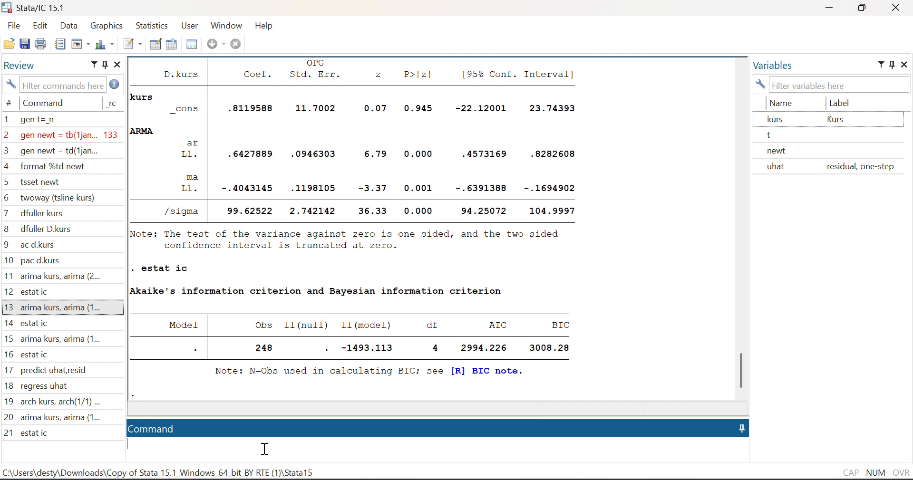
Step: Try to generate the conditional variance with predict var_garch11, variance
type("predict var_garch")
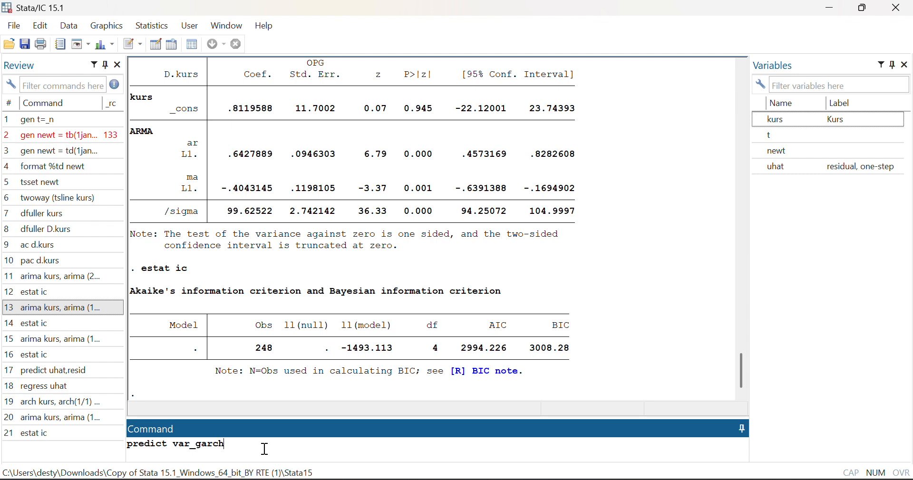
type("11, variance")
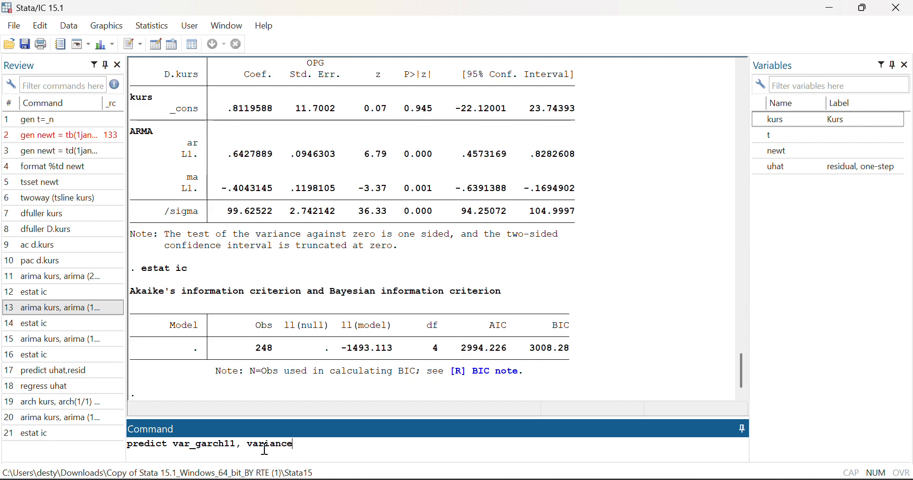
key("Return")
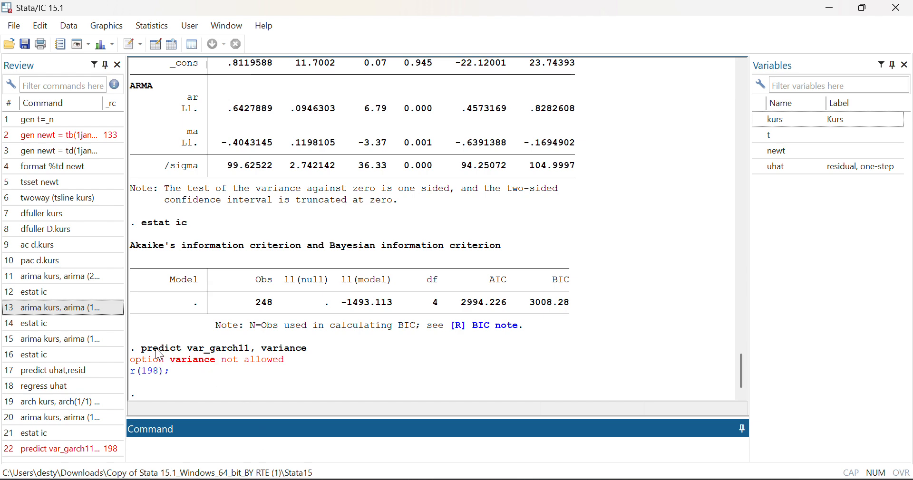
Step: Try to generate the conditional variance by rerunning the recalled predict command as predict var_garch11, varians
left_click(78, 451)
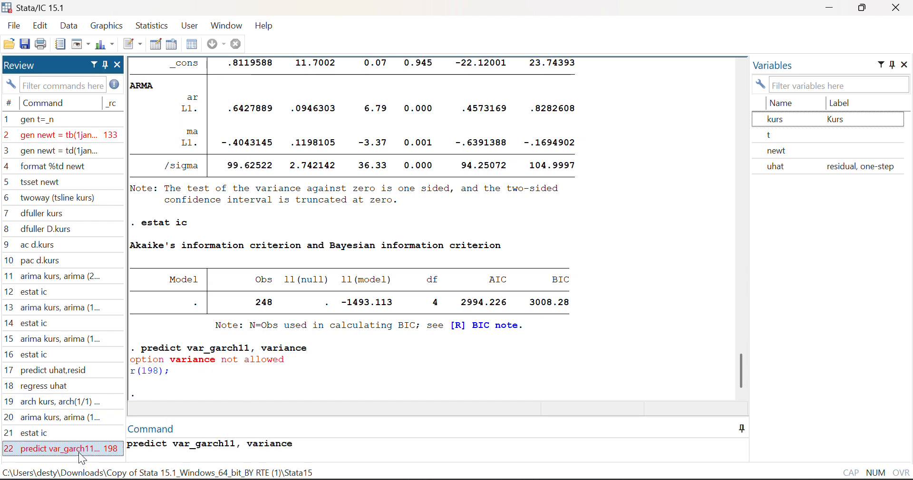
left_click(298, 447)
key("BackSpace")
key("BackSpace")
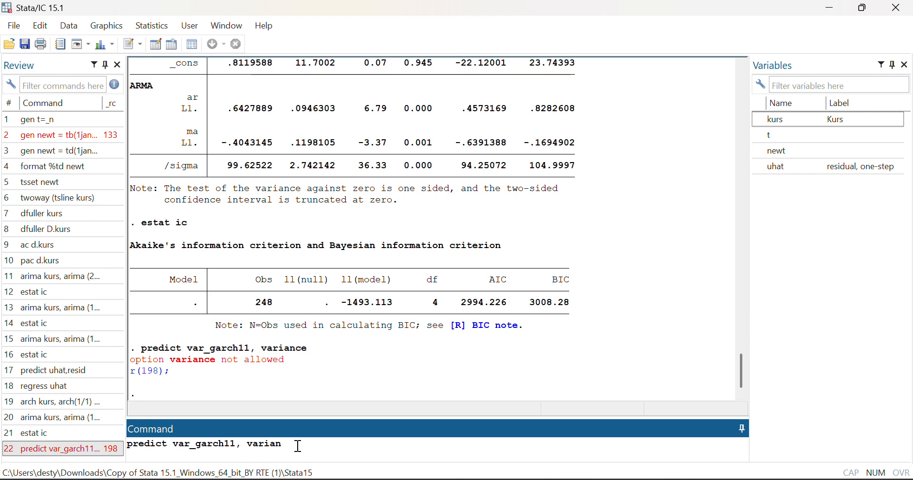
type("s")
key("Return")
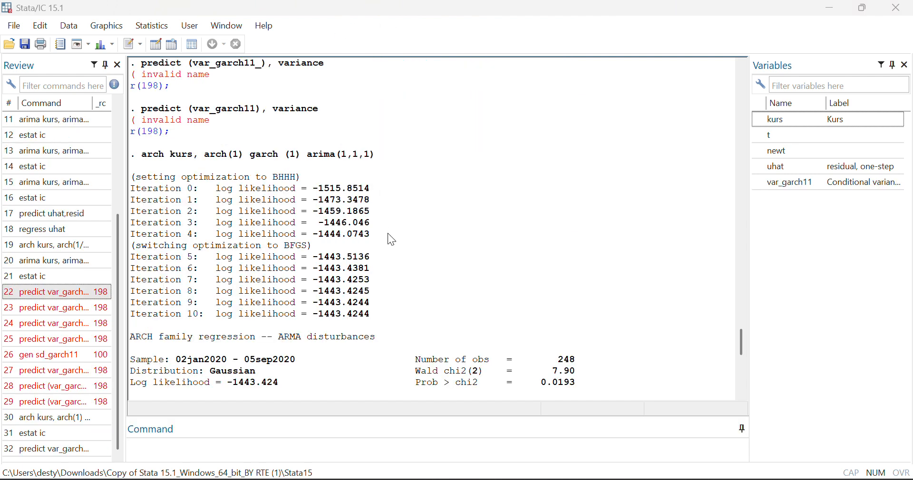
Step: Review the results from the predict attempts through the arch kurs, arch(1) garch (1) arima(1,1,1) estimation and its information criteria
scroll(391, 240, "up", 5)
scroll(388, 235, "up", 10)
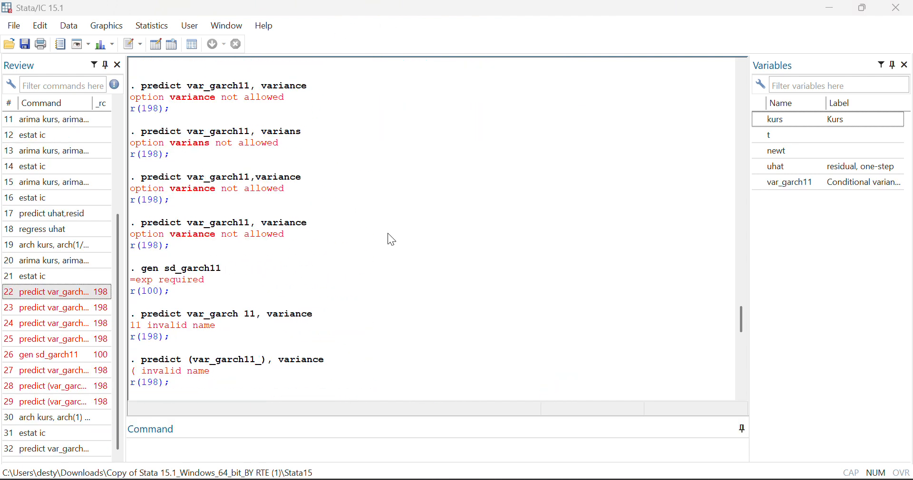
scroll(388, 234, "down", 6)
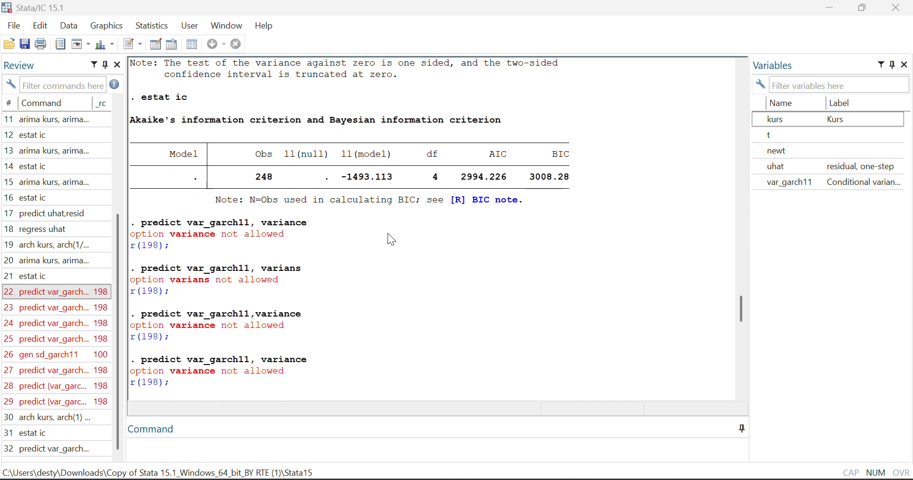
scroll(389, 236, "down", 6)
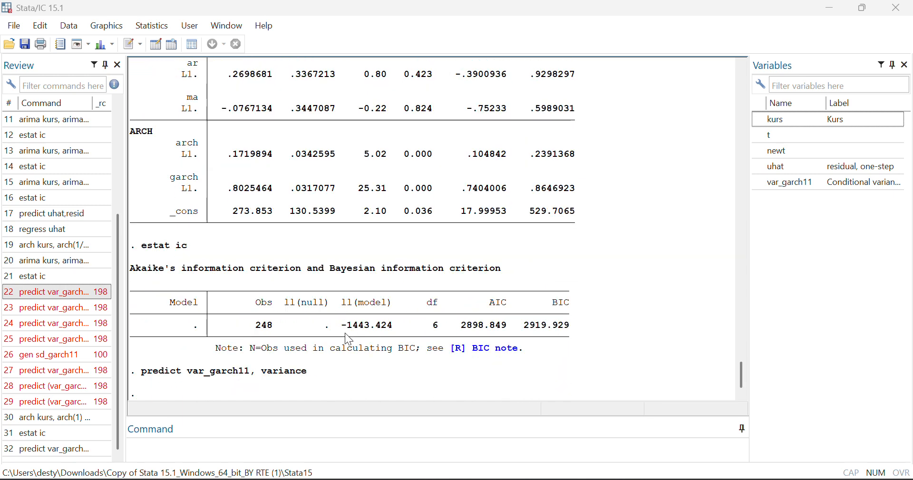
Step: Inspect the conditional variance values of var_garch11 in the Data Editor, then return to the main Stata window
left_click(256, 447)
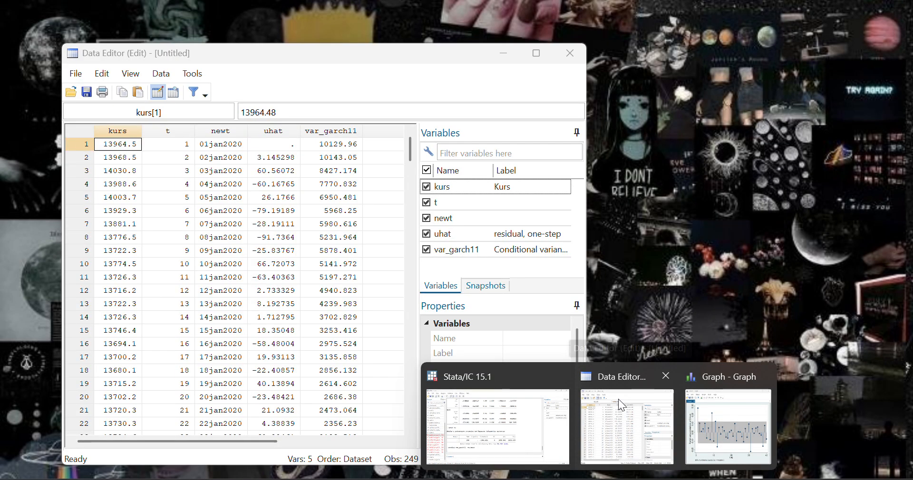
left_click(618, 399)
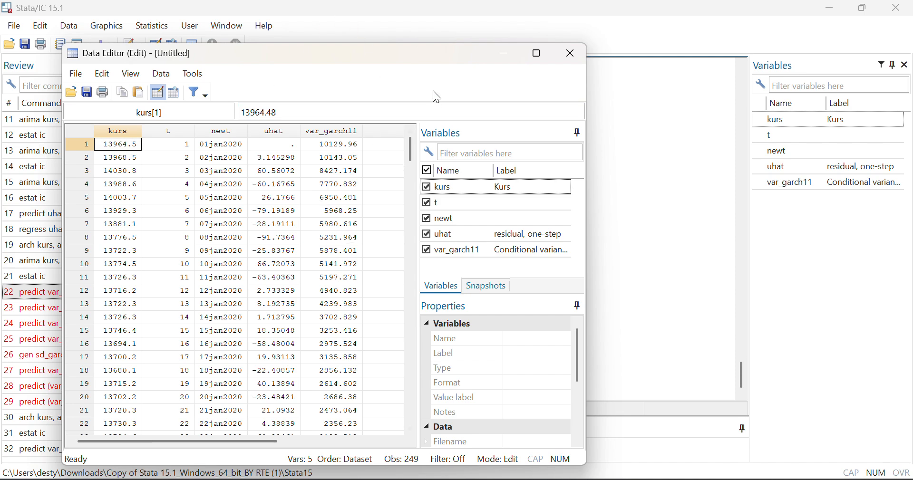
left_click_drag(411, 150, 407, 209)
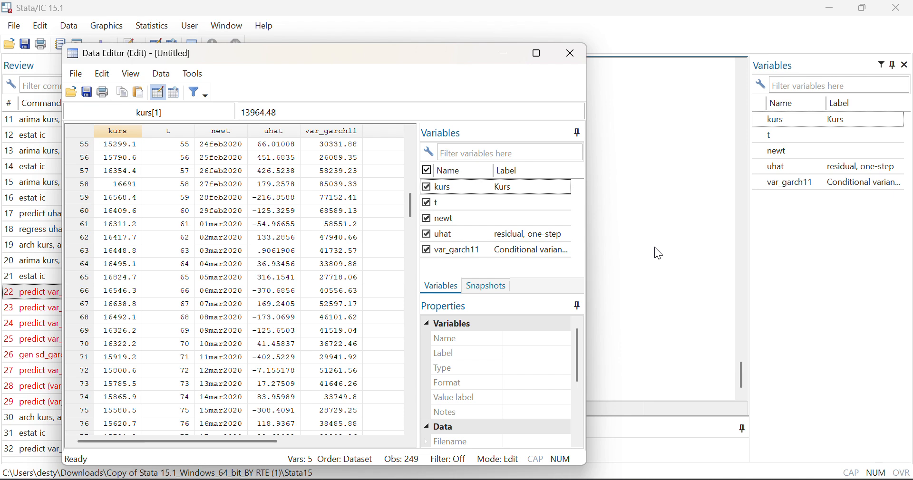
left_click(645, 211)
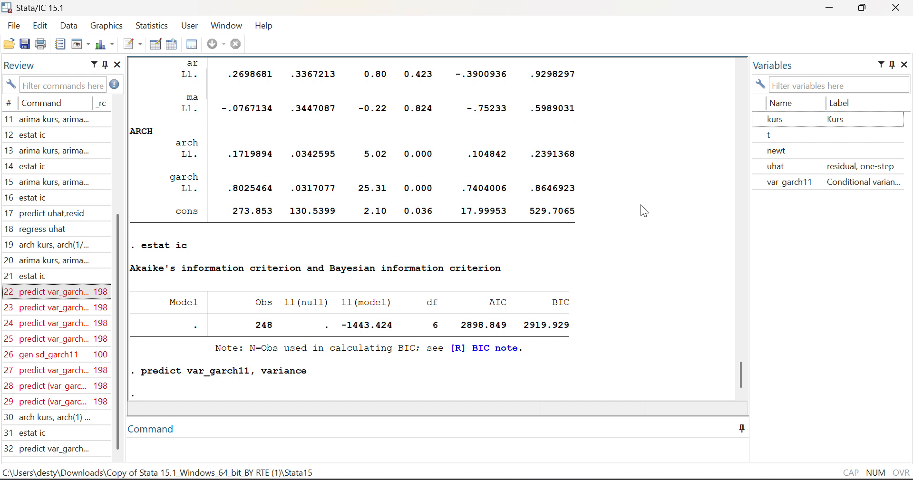
Step: Try to create sd_garch11 by extending the earlier gen command to gen sd_garch11 = aqrt (var_garch11)
left_click(269, 452)
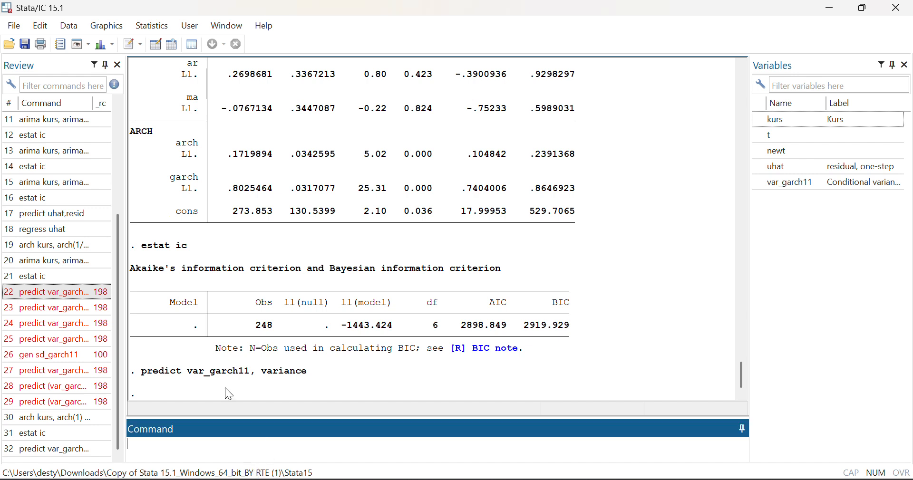
left_click(85, 356)
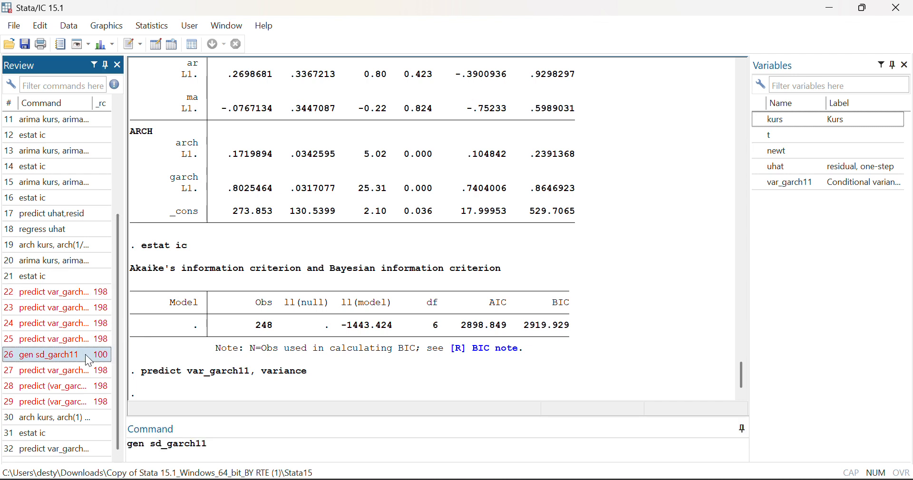
left_click(217, 449)
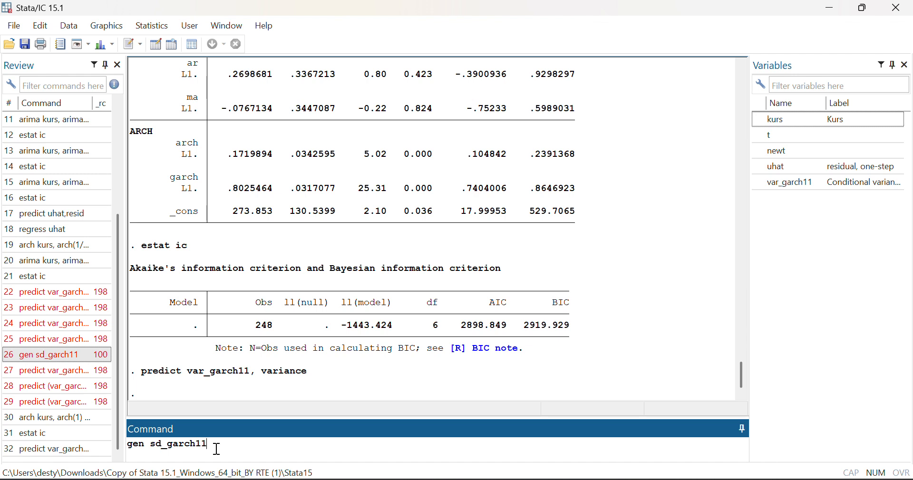
type("+")
key("BackSpace")
type("=")
type("aqp")
key("BackSpace")
type("rt (var_garch11")
key("Return")
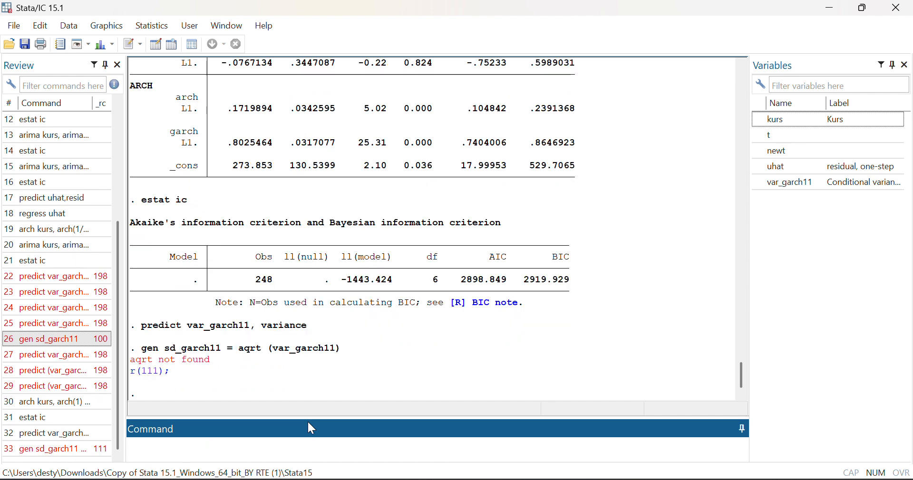
Step: Generate the conditional standard deviation with gen sd_garch11 = sqrt(var_garch11)
left_click(81, 450)
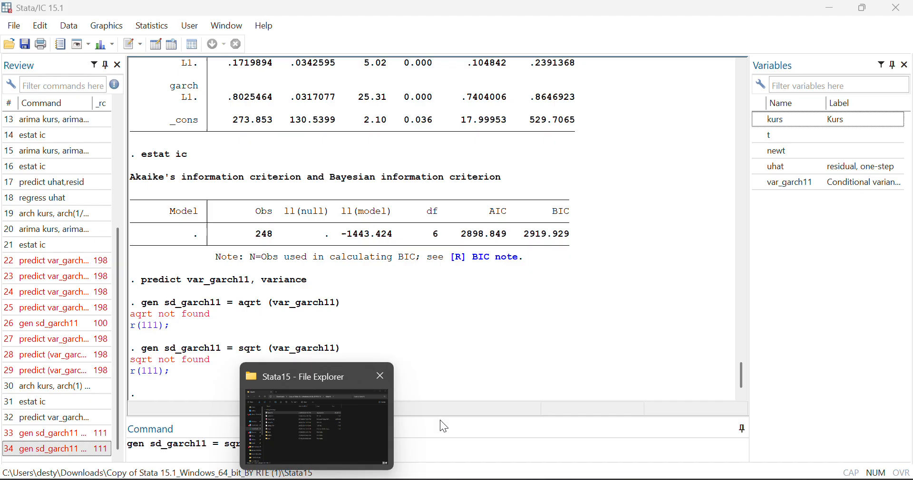
left_click(418, 451)
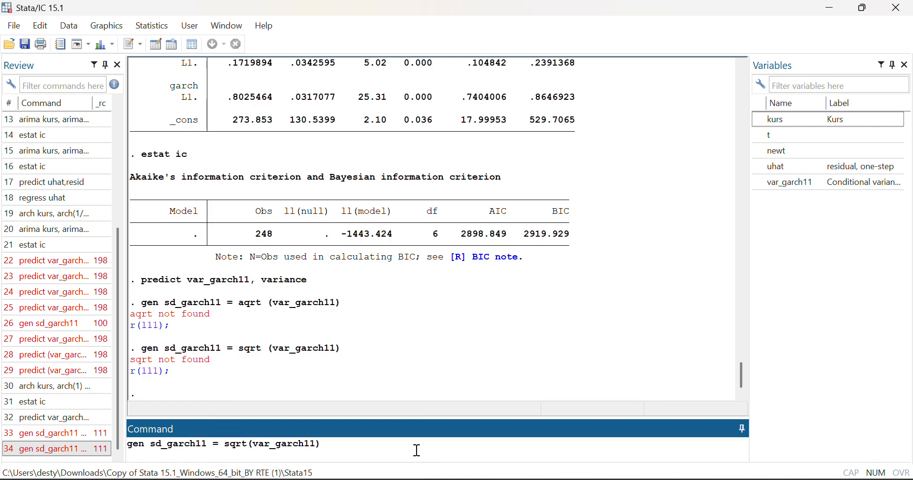
key("Return")
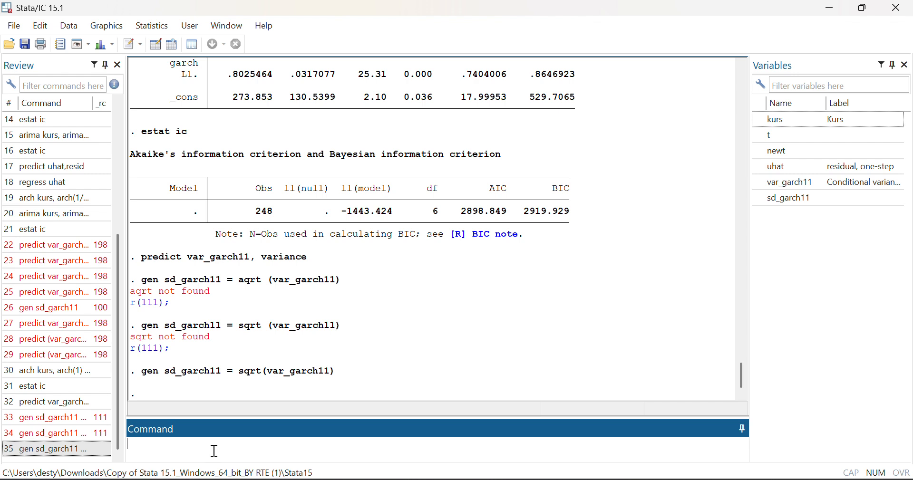
Step: Plot the conditional standard deviation over time with tsline sd_garch11, correcting the misspelled tsile command, and return to the main window
type("tsile sd_garch 11")
key("Return")
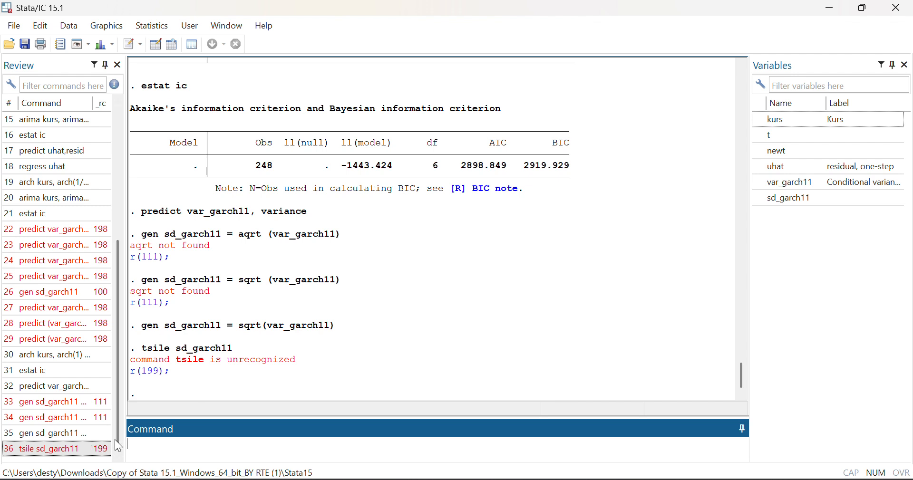
left_click(39, 447)
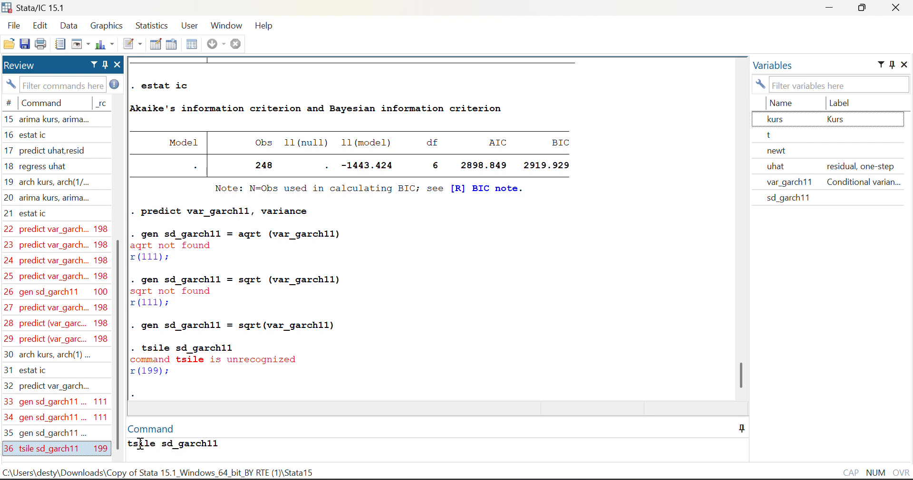
left_click(155, 447)
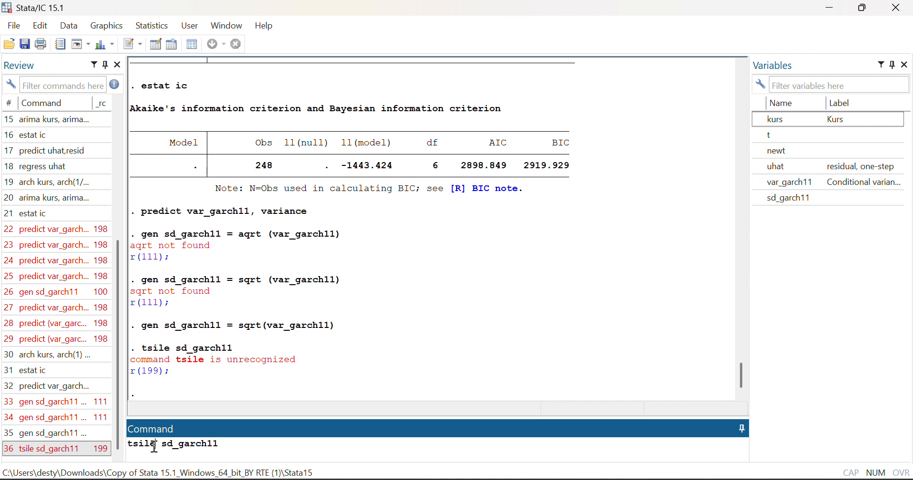
key("BackSpace")
key("BackSpace")
key("BackSpace")
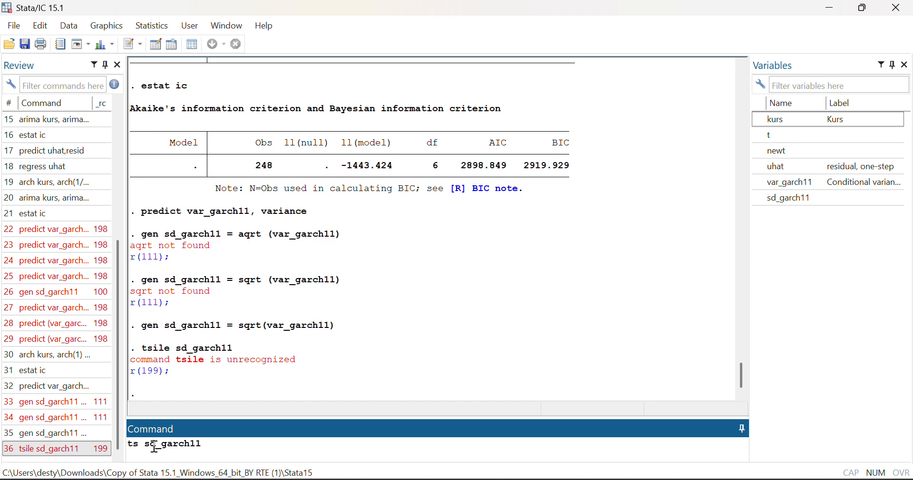
type("line")
key("Return")
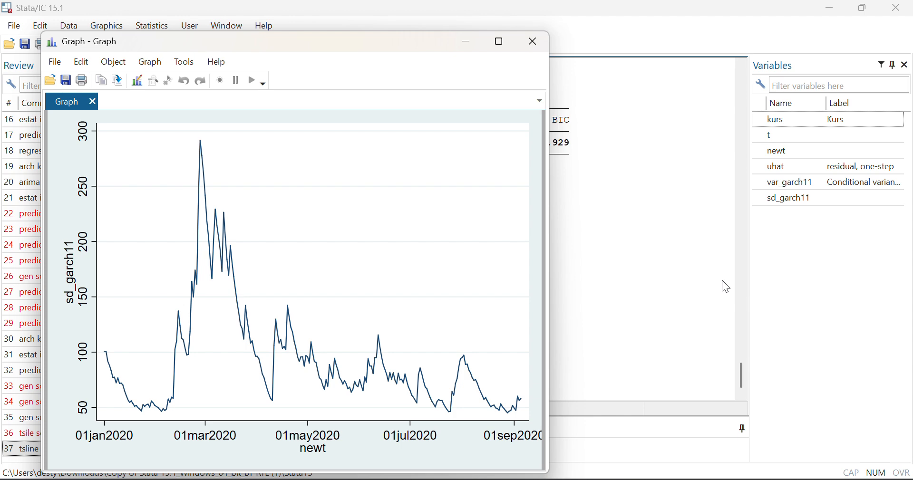
left_click(640, 332)
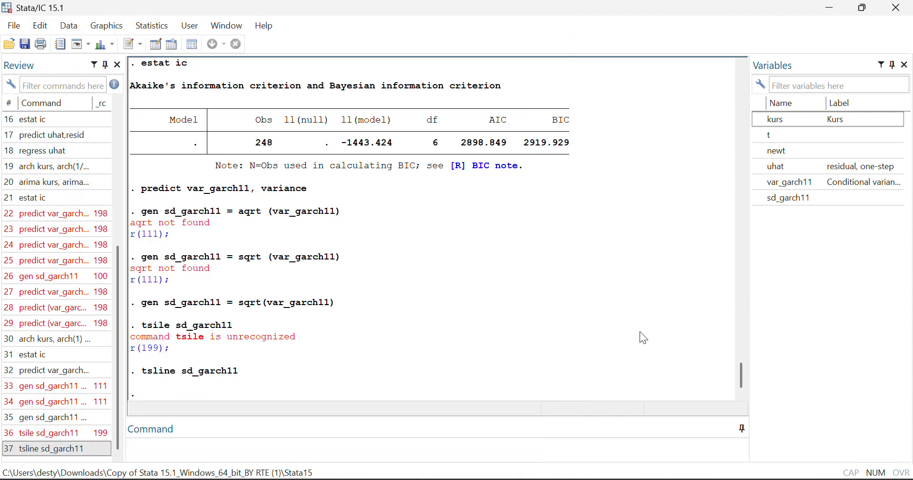
Step: Extend the time series by six periods with tsappend, add(6)
left_click(347, 455)
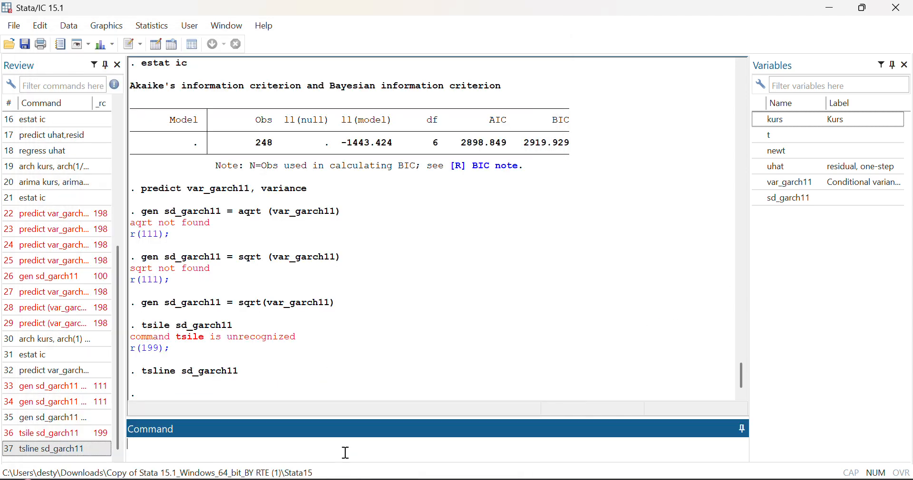
type("tsappend, add(6)")
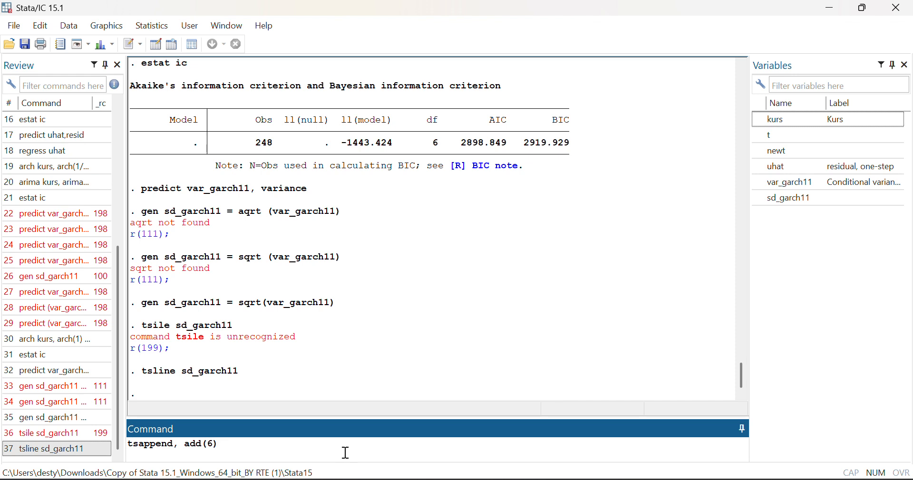
key("Return")
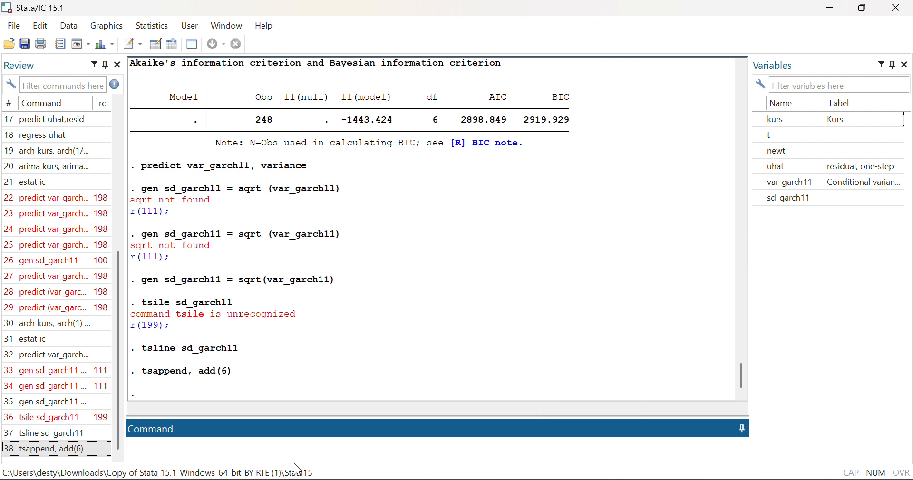
Step: Re-estimate the GARCH model by rerunning arch kurs, arch(1) garch (1) arima(1,1,1) from the command history
left_click(50, 325)
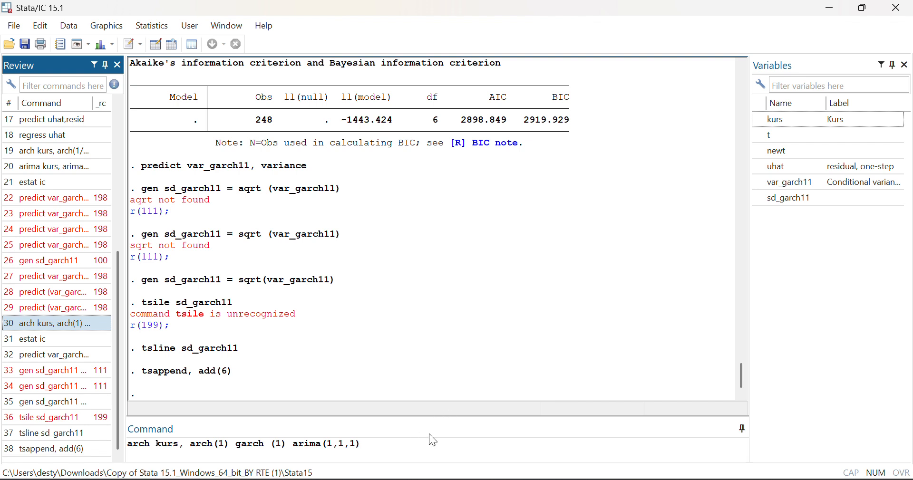
left_click(372, 453)
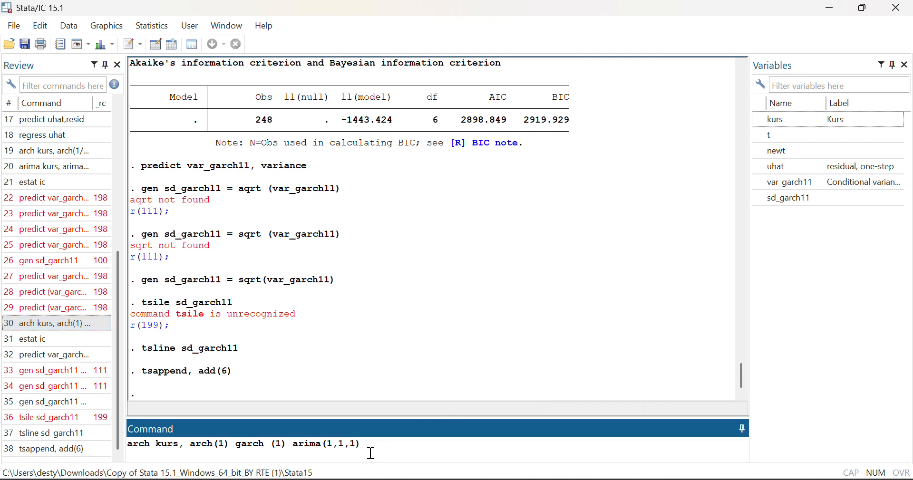
key("Return")
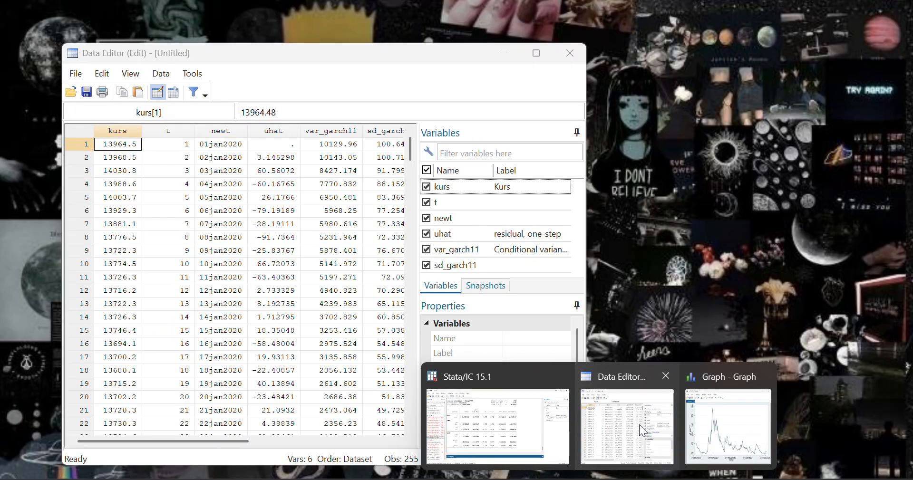
Step: Check the appended observations at the end of the dataset in the Data Editor, including var_garch11 and sd_garch11
left_click(639, 424)
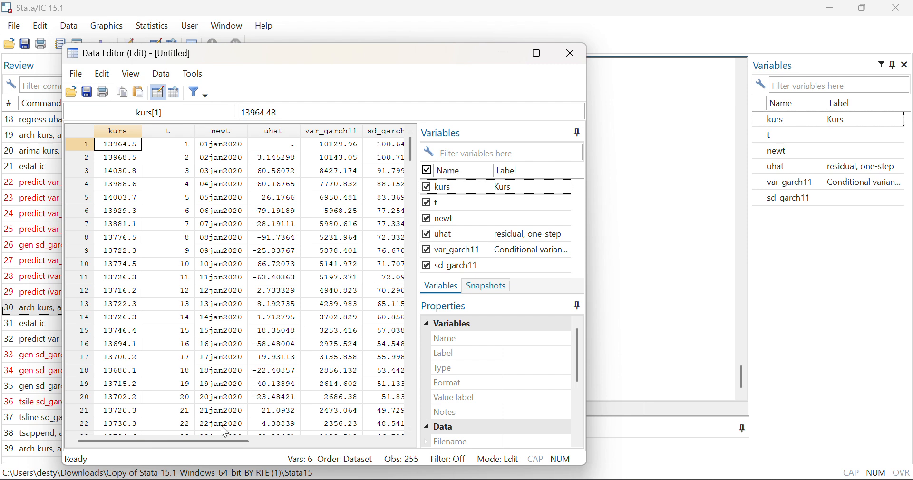
left_click_drag(220, 443, 341, 432)
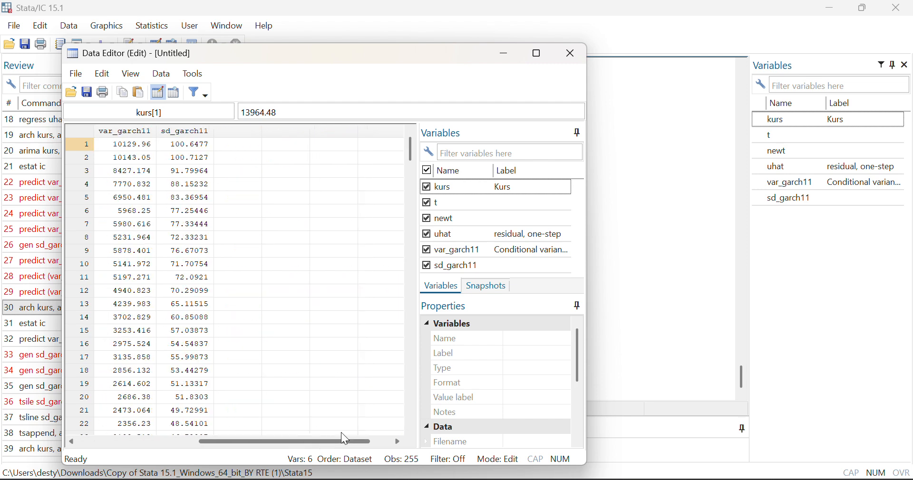
left_click_drag(410, 147, 415, 407)
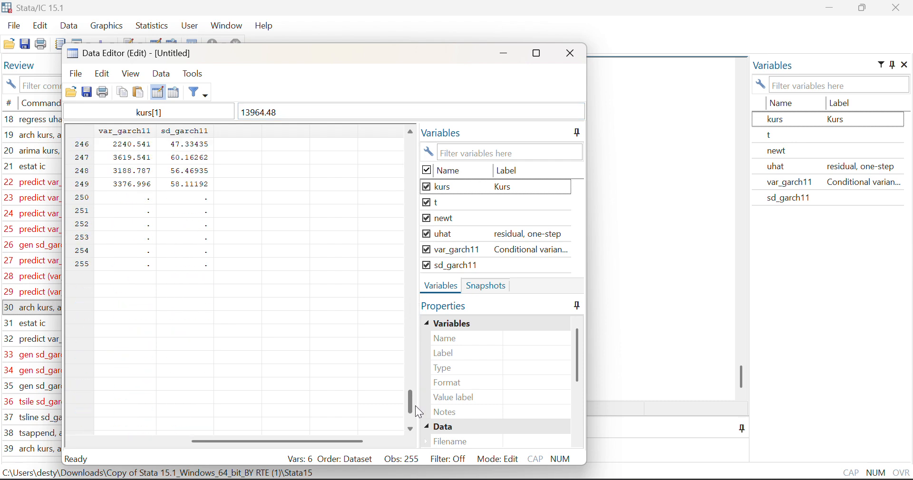
left_click_drag(326, 441, 275, 446)
left_click(661, 257)
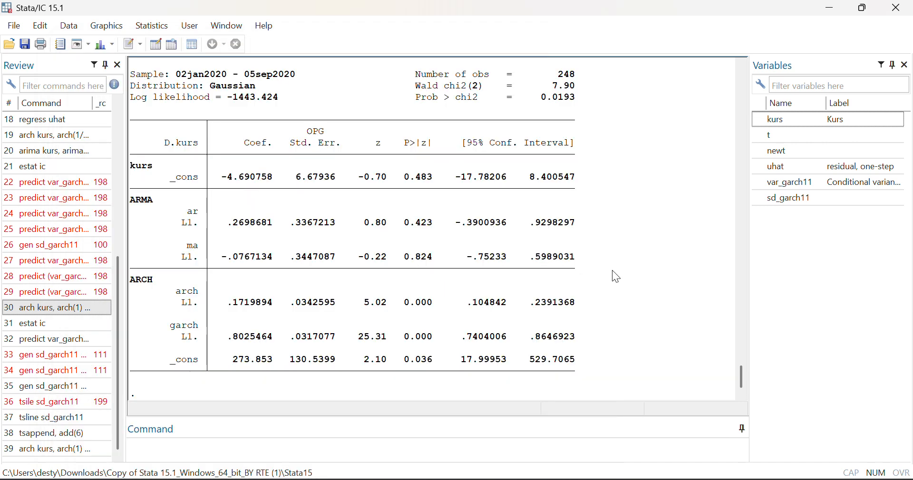
Step: Generate a dynamic forecast of kurs by running predict newkuraf, y dynamic (td(1jan2020))
left_click(334, 450)
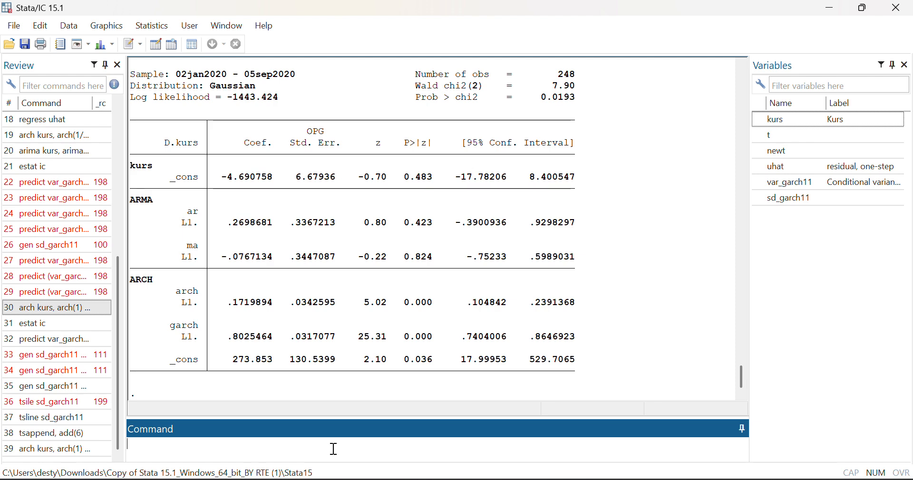
type("predict newkur")
type("af")
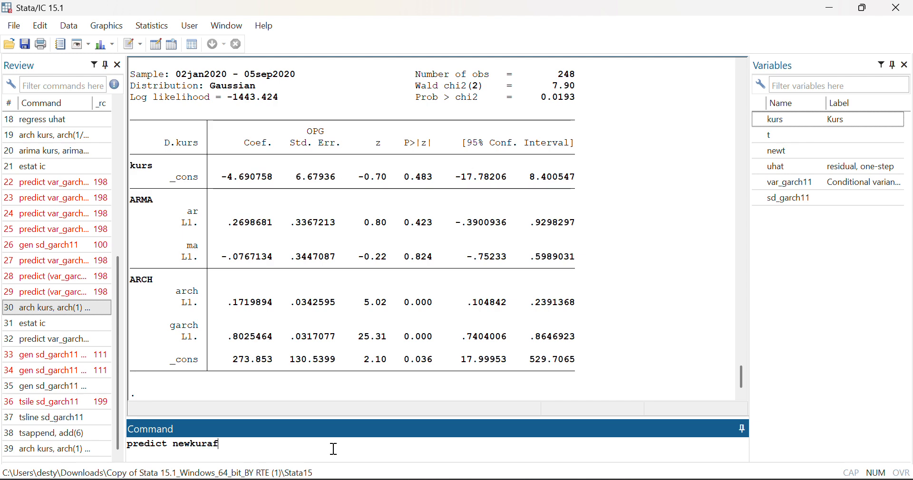
type(" y dynamic (td(1 j")
key("BackSpace")
key("BackSpace")
type("jan")
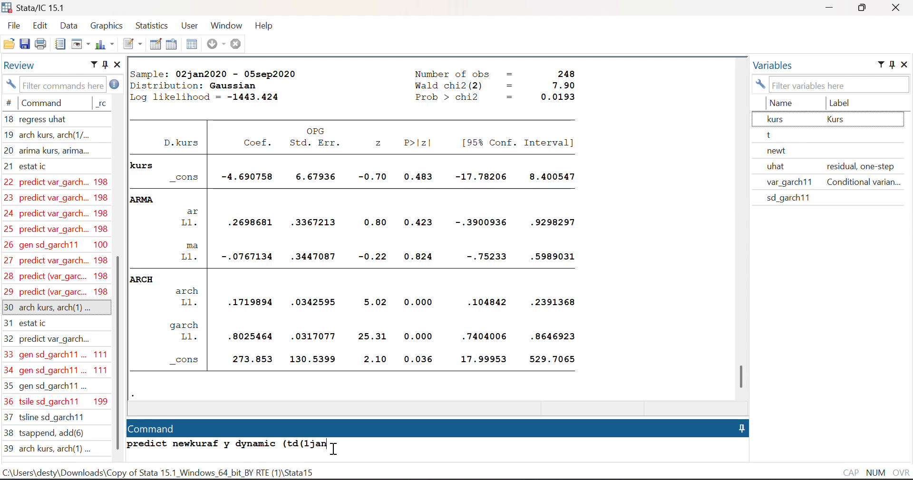
type("202")
key("BackSpace")
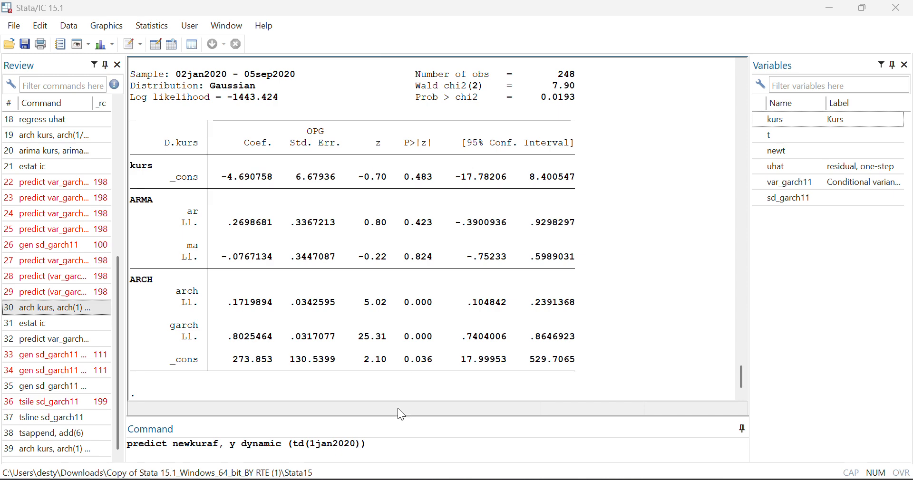
left_click(379, 448)
key("Return")
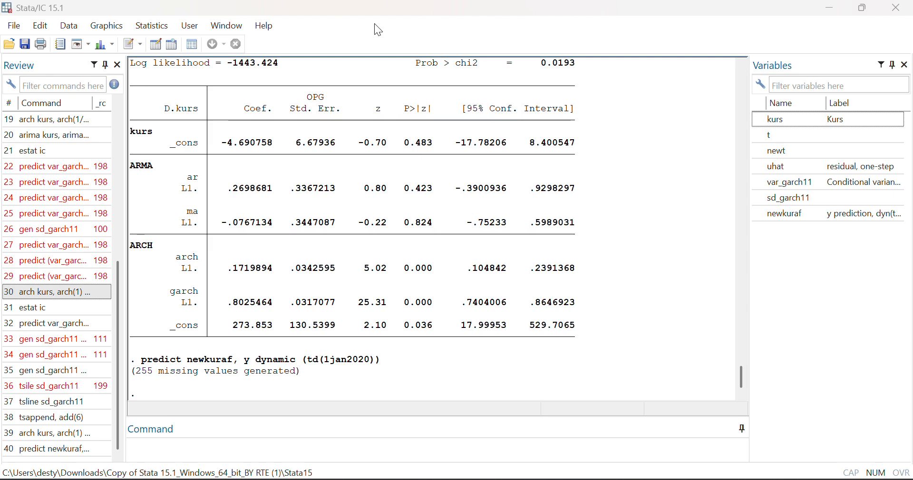
Step: Check the newkuraf column against the kurs values and dates at the end of the dataset in the Data Editor
mouse_move(619, 471)
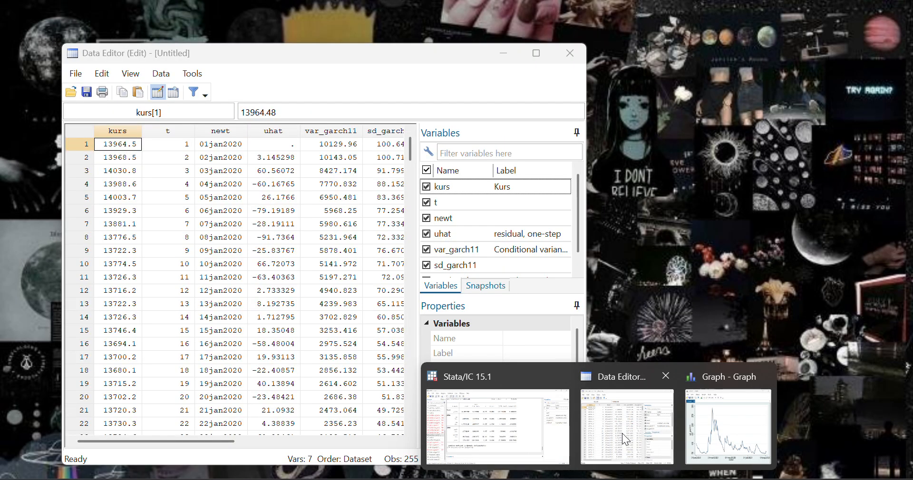
left_click(621, 432)
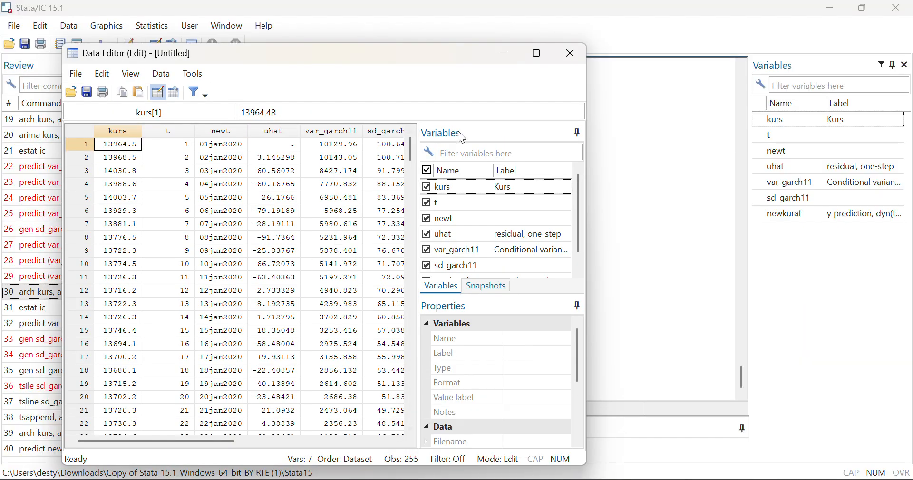
left_click_drag(223, 444, 295, 446)
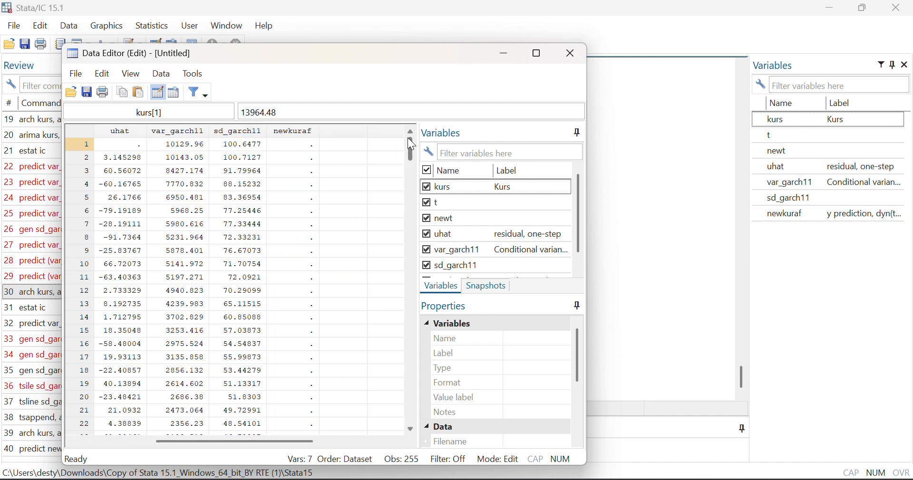
left_click_drag(411, 151, 395, 373)
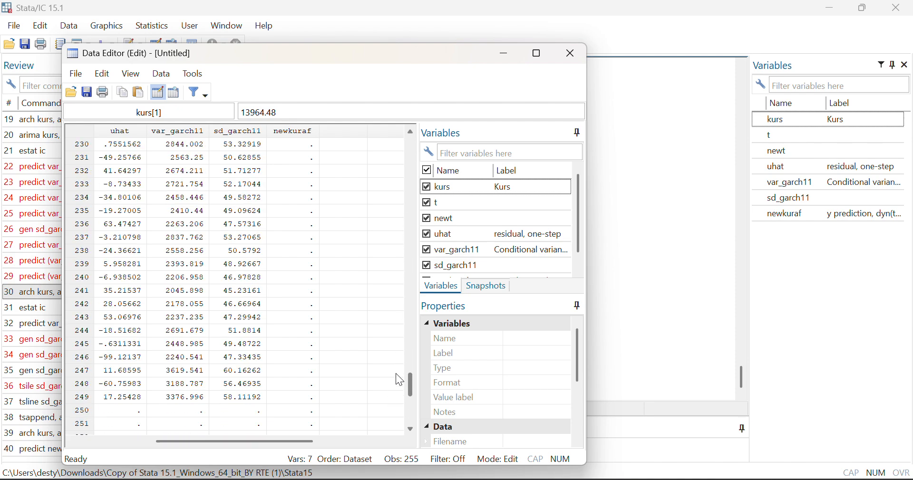
left_click_drag(303, 446, 227, 449)
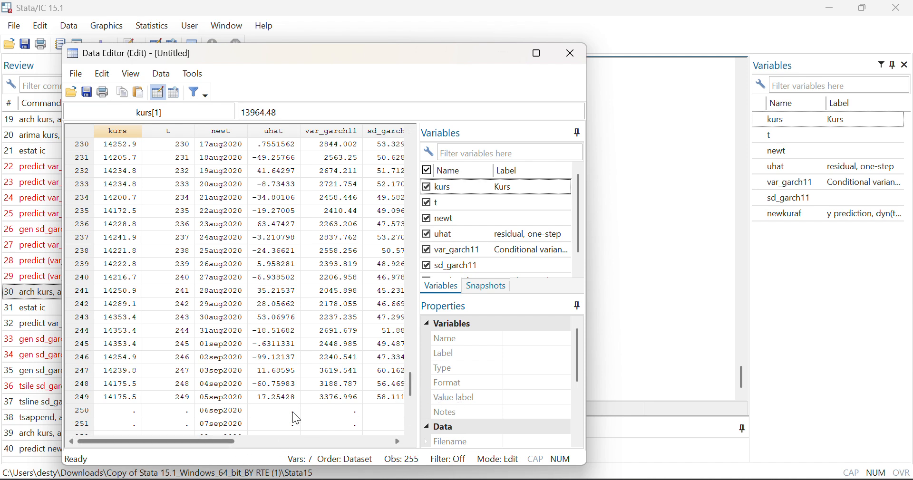
mouse_move(412, 387)
left_mouse_down()
mouse_move(413, 427)
mouse_move(413, 387)
left_mouse_up()
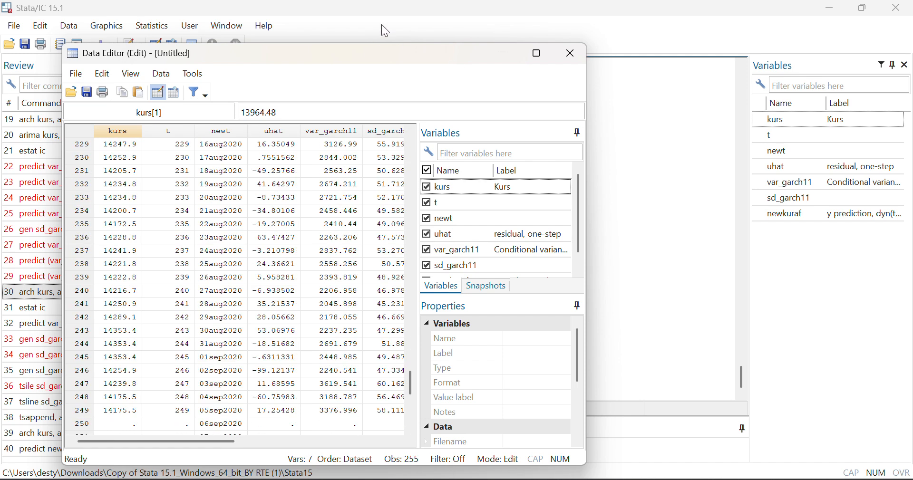